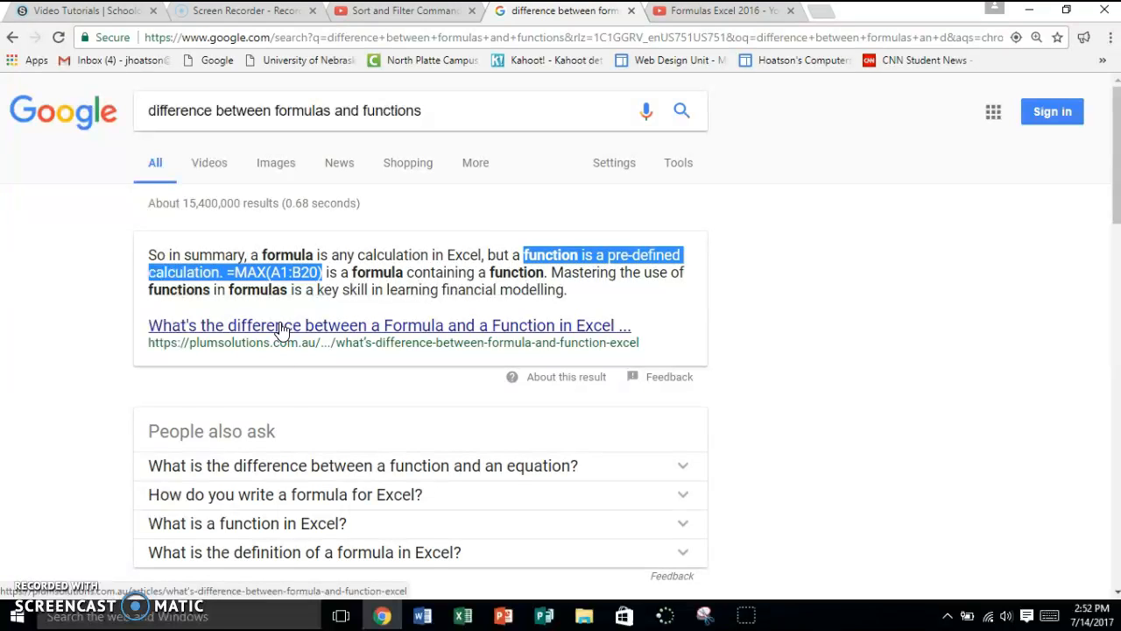
# Switch to the Auto-Sum Command Practice workbook in Excel and view the available AutoSum functions.
pyautogui.click(470, 617)
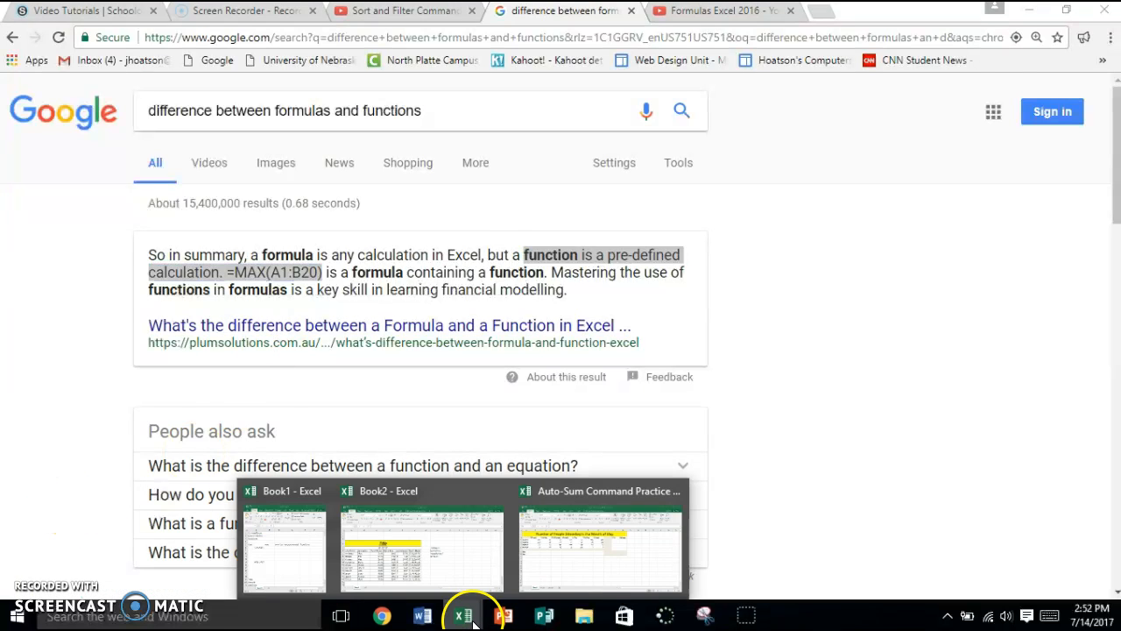
pyautogui.click(578, 543)
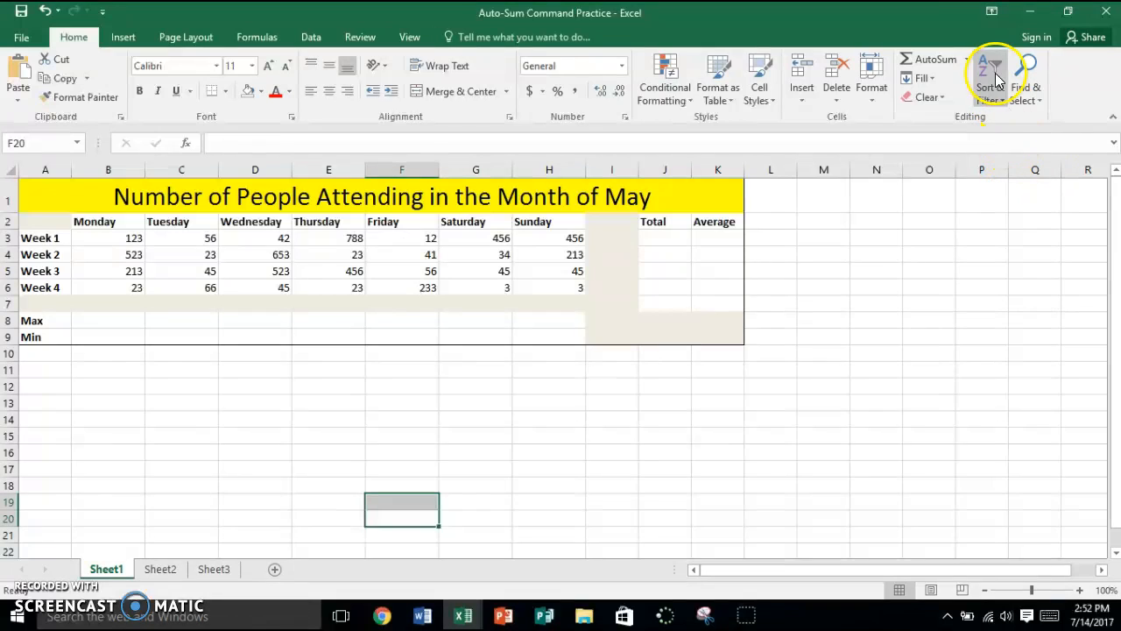
pyautogui.click(967, 60)
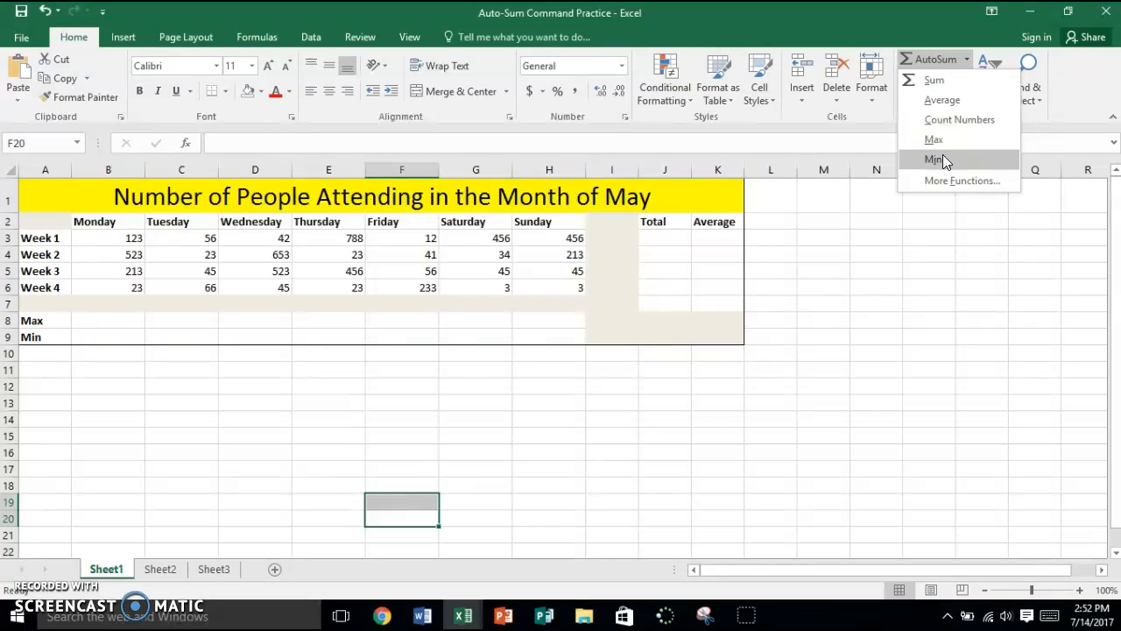
# Total the Week 1 attendance in cell J3 with the Sum function over B3:H3.
pyautogui.click(665, 238)
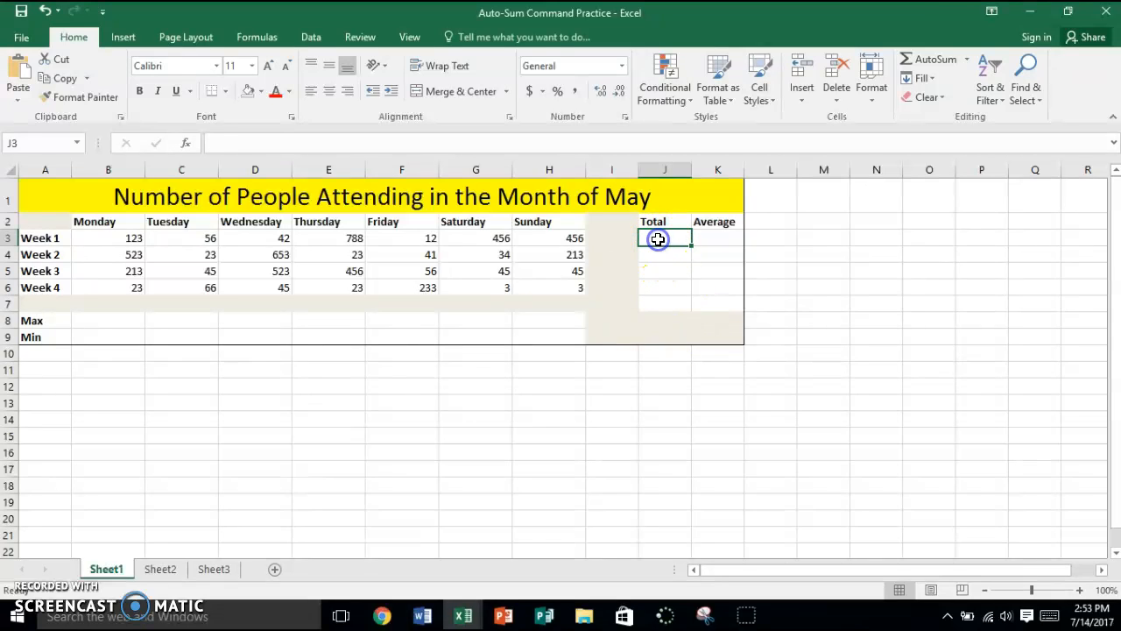
pyautogui.click(968, 59)
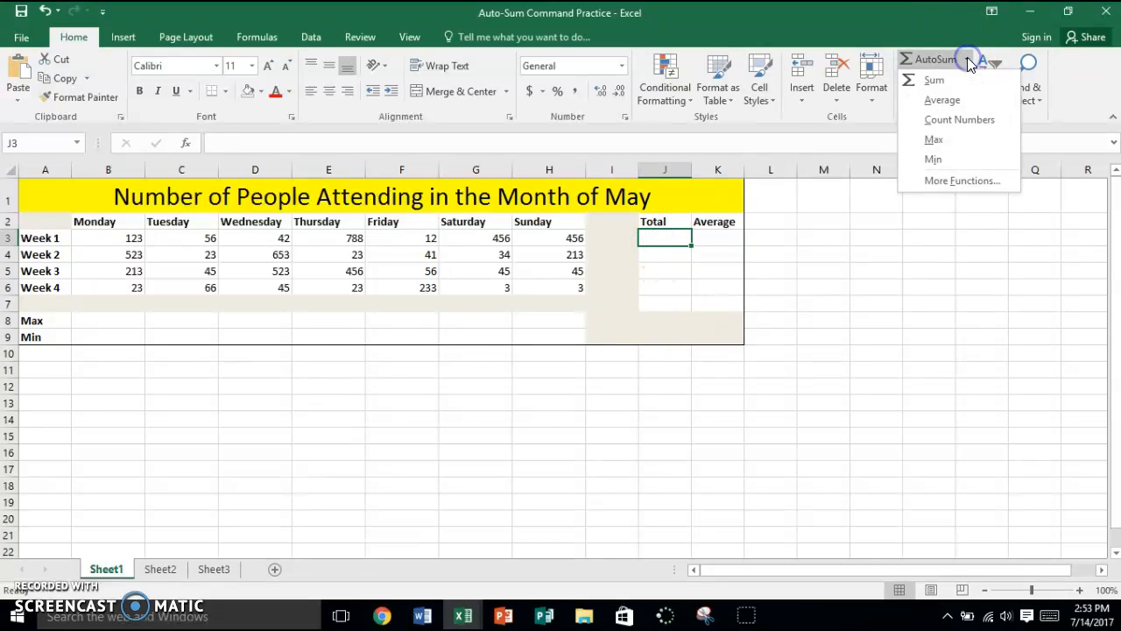
pyautogui.click(972, 85)
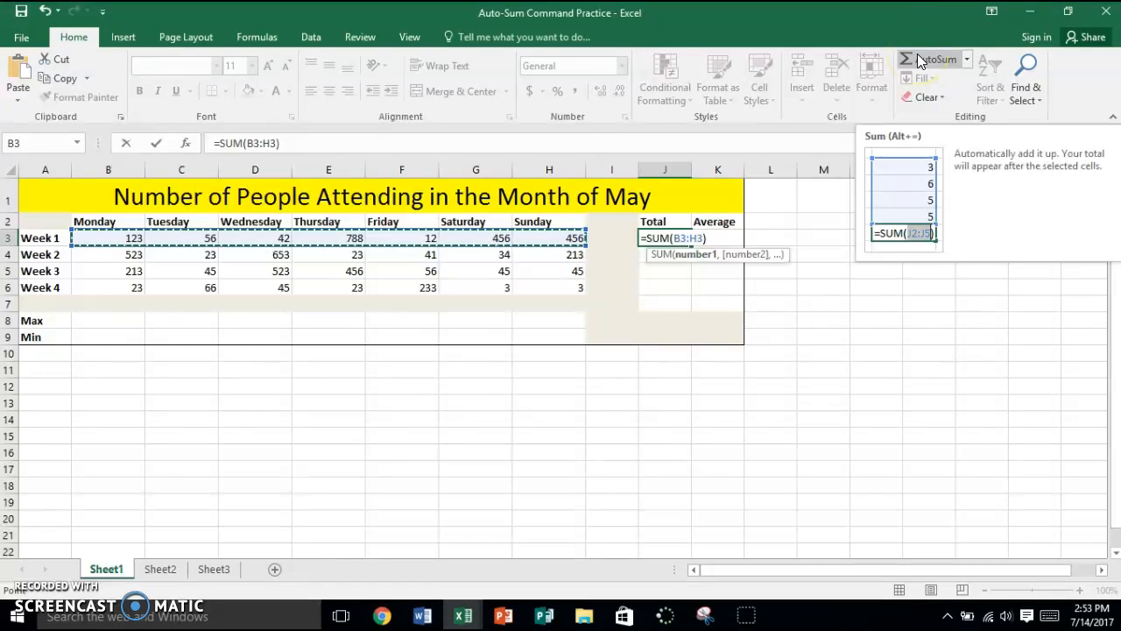
pyautogui.press('Return')
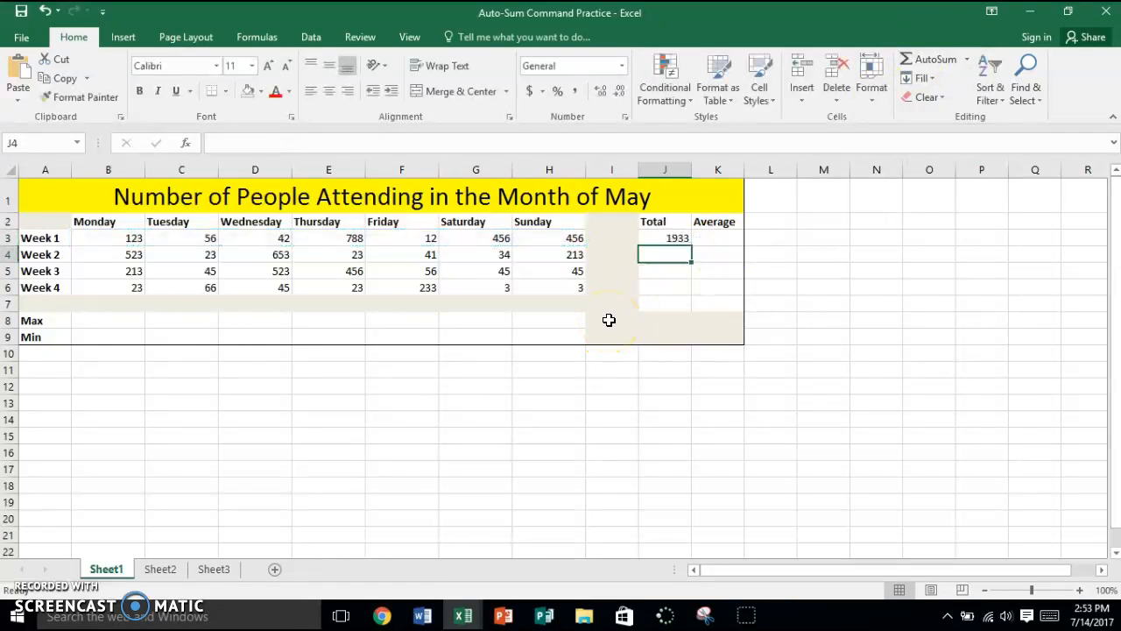
pyautogui.click(648, 240)
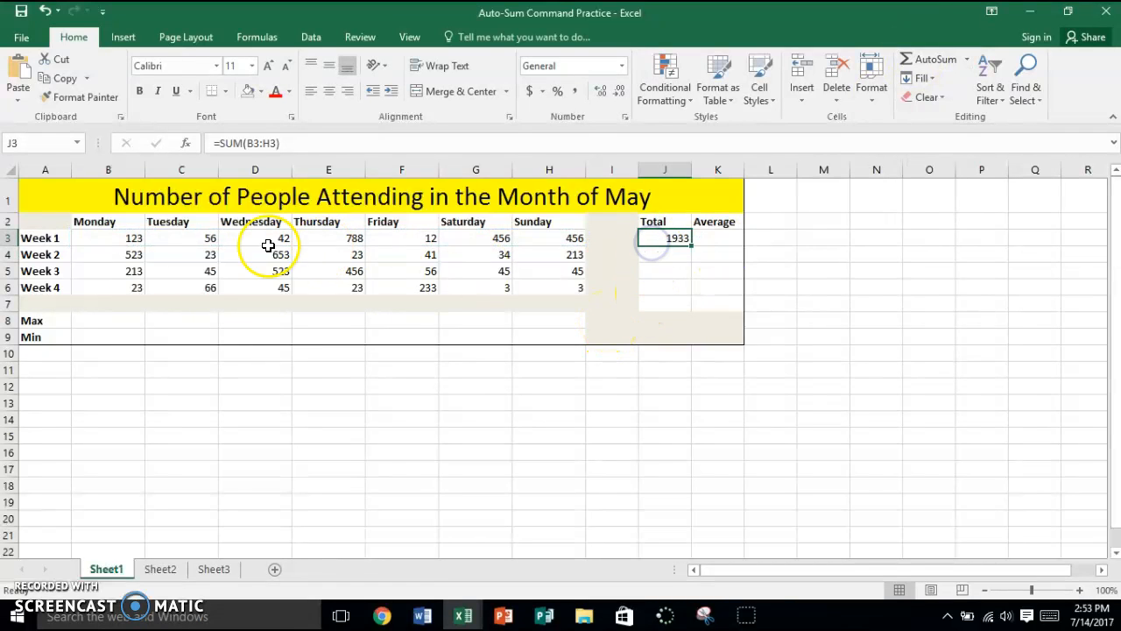
# Try the manual addition formula =B3+C3+D3+E3 in the empty cell M3 and clear that cell again.
pyautogui.click(804, 232)
pyautogui.write('=')
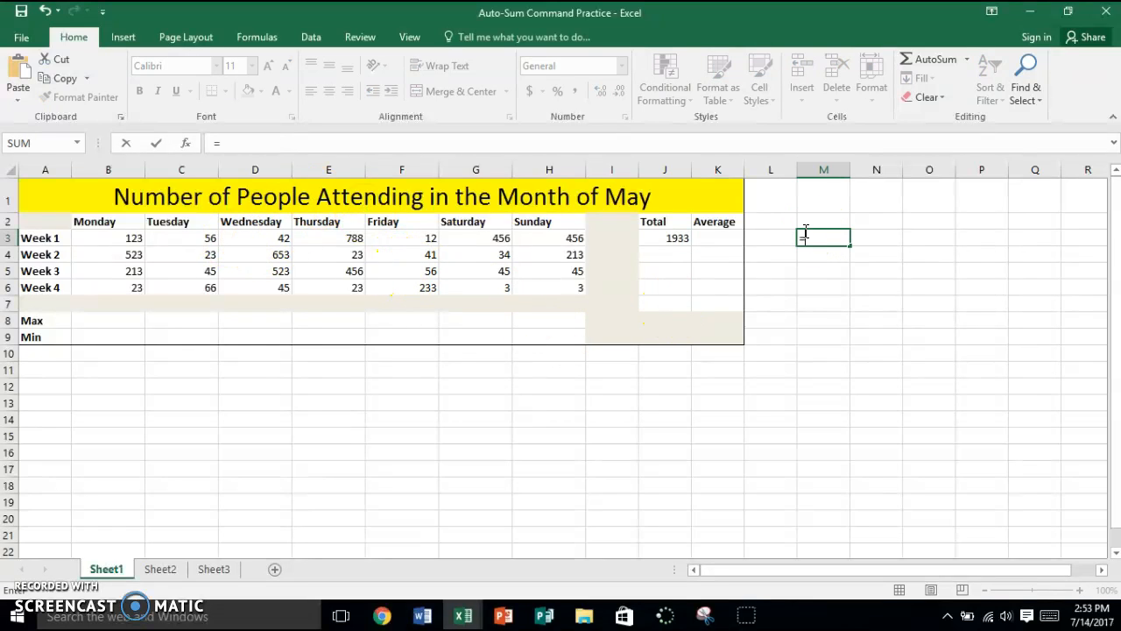
pyautogui.click(109, 244)
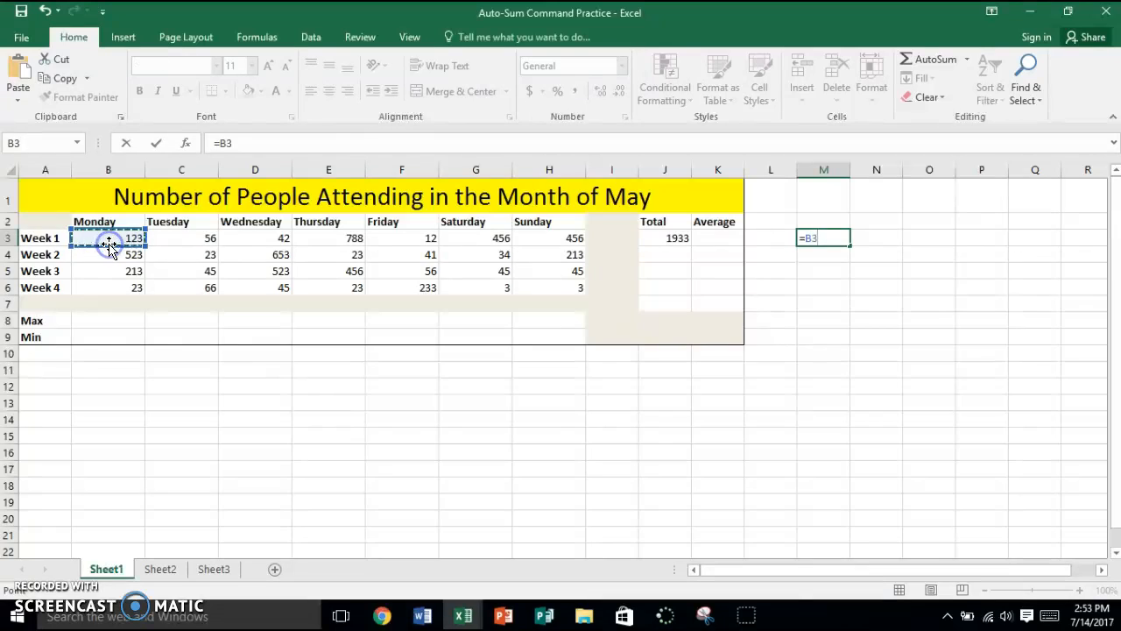
pyautogui.write('+')
pyautogui.click(186, 243)
pyautogui.write('+')
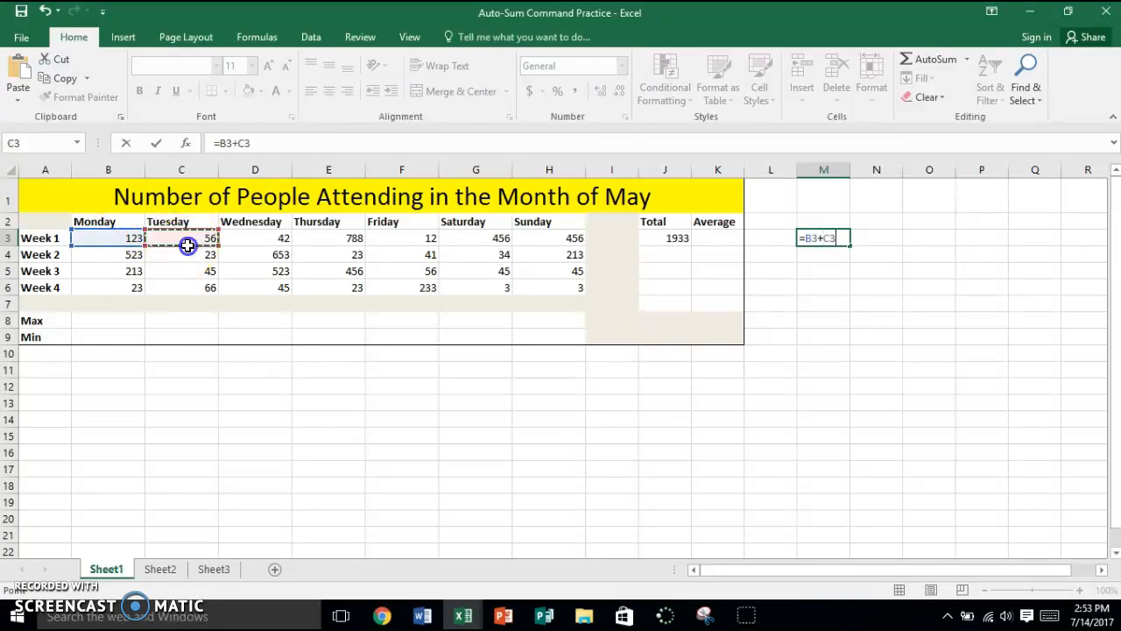
pyautogui.click(254, 242)
pyautogui.write('+')
pyautogui.click(323, 239)
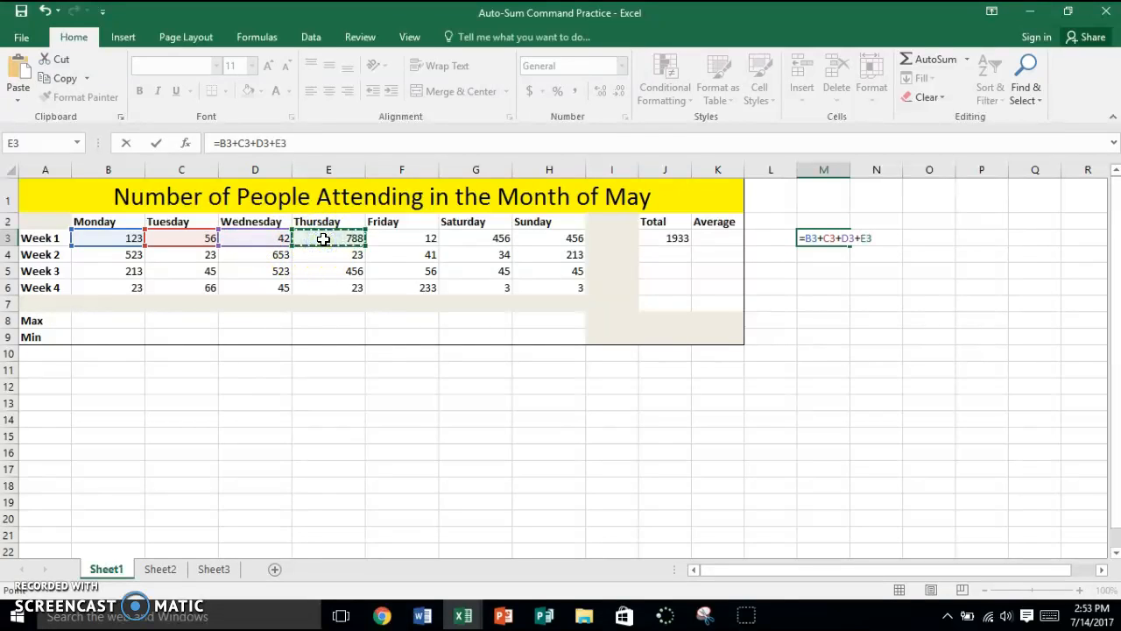
pyautogui.press('Return')
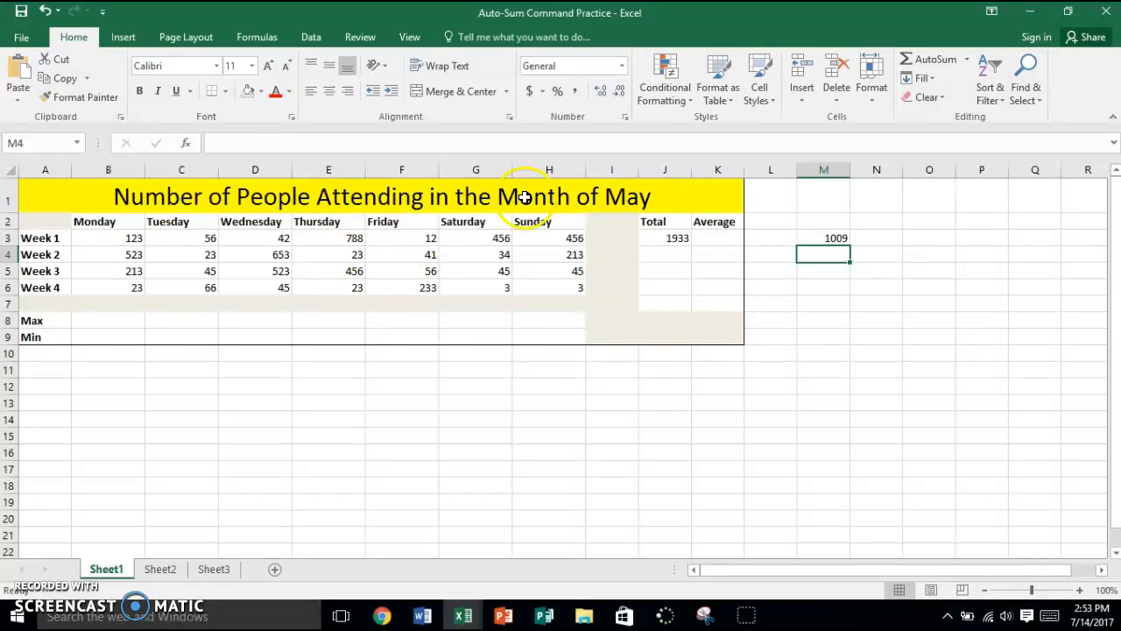
pyautogui.click(827, 239)
pyautogui.press('Delete')
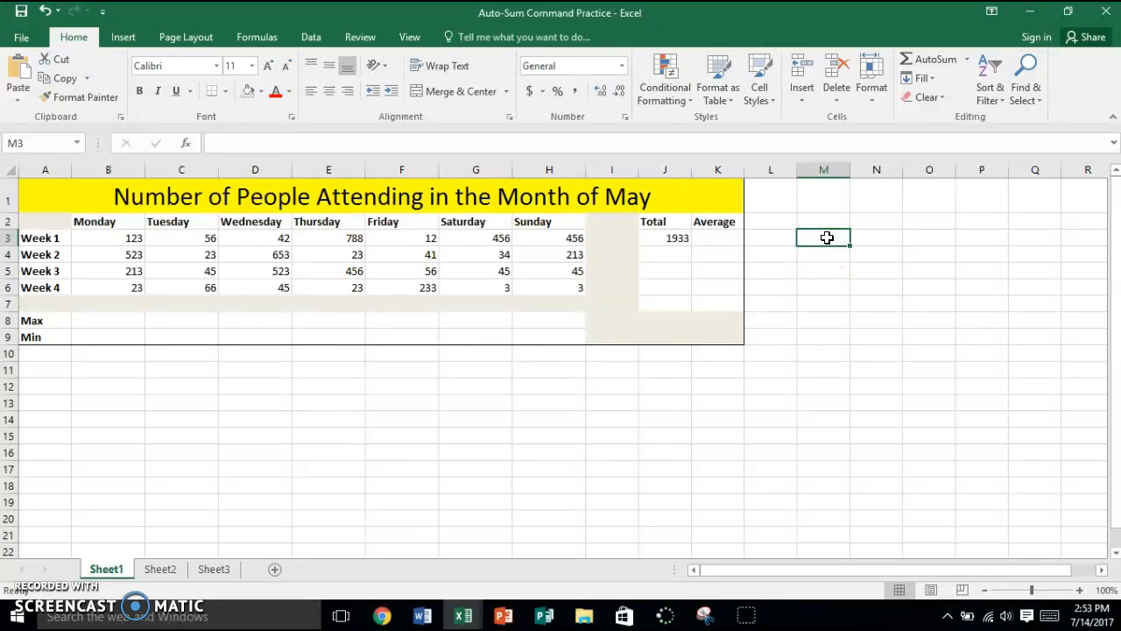
# Total the Week 2 attendance in cell J4 with the Sum function, correcting its range to B4:H4.
pyautogui.click(657, 253)
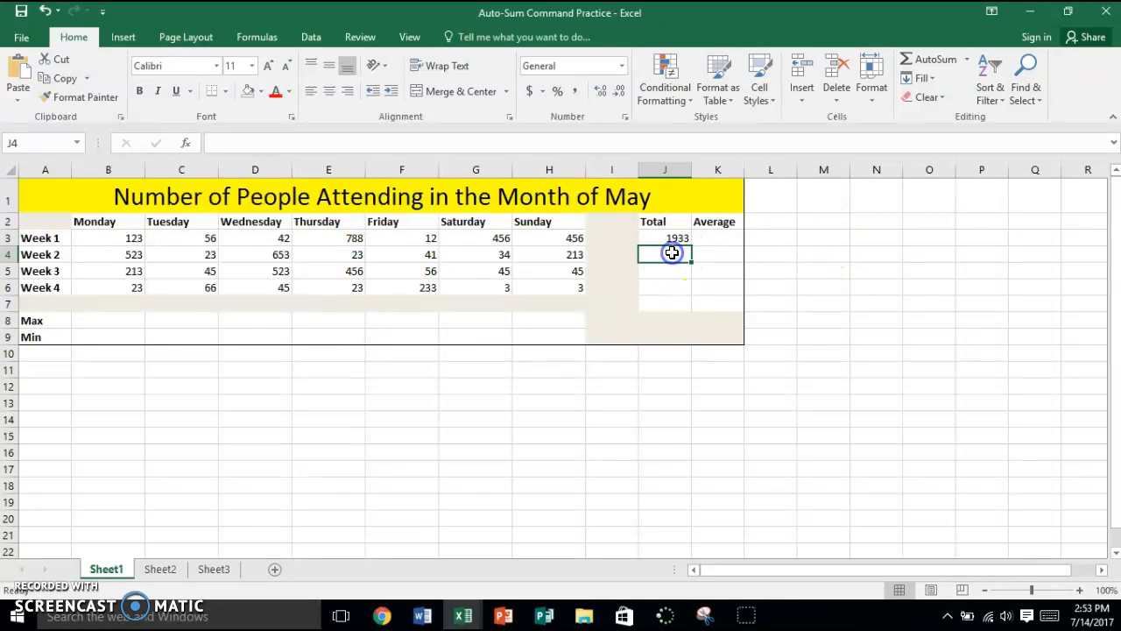
pyautogui.click(967, 59)
pyautogui.click(946, 78)
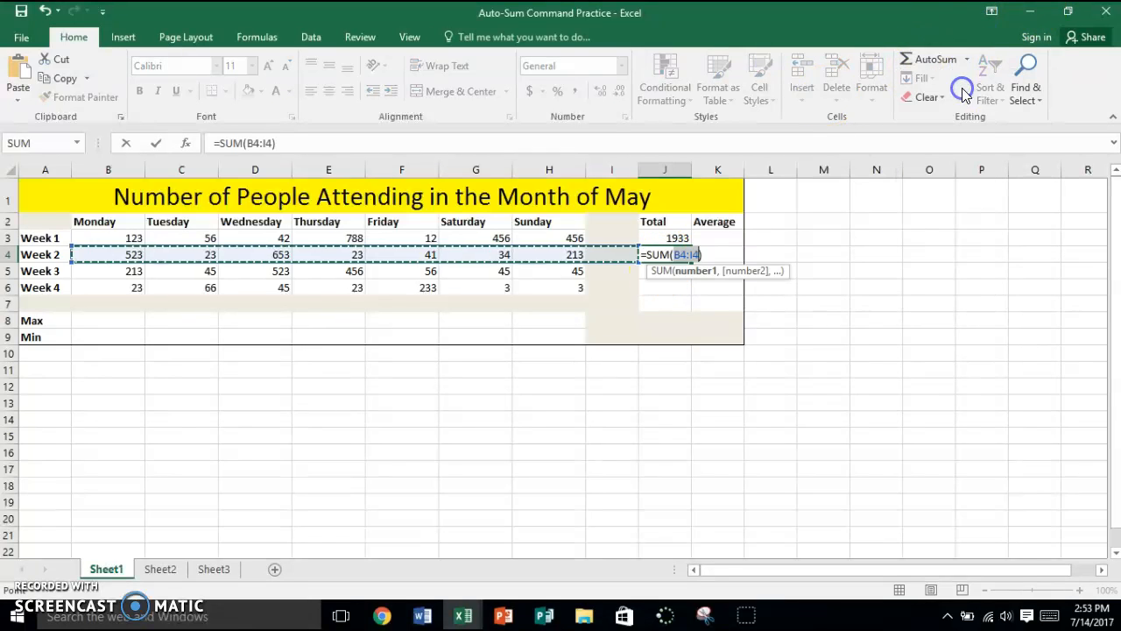
pyautogui.moveTo(131, 254); pyautogui.dragTo(565, 263)
pyautogui.click(565, 265)
pyautogui.moveTo(131, 255); pyautogui.dragTo(535, 253)
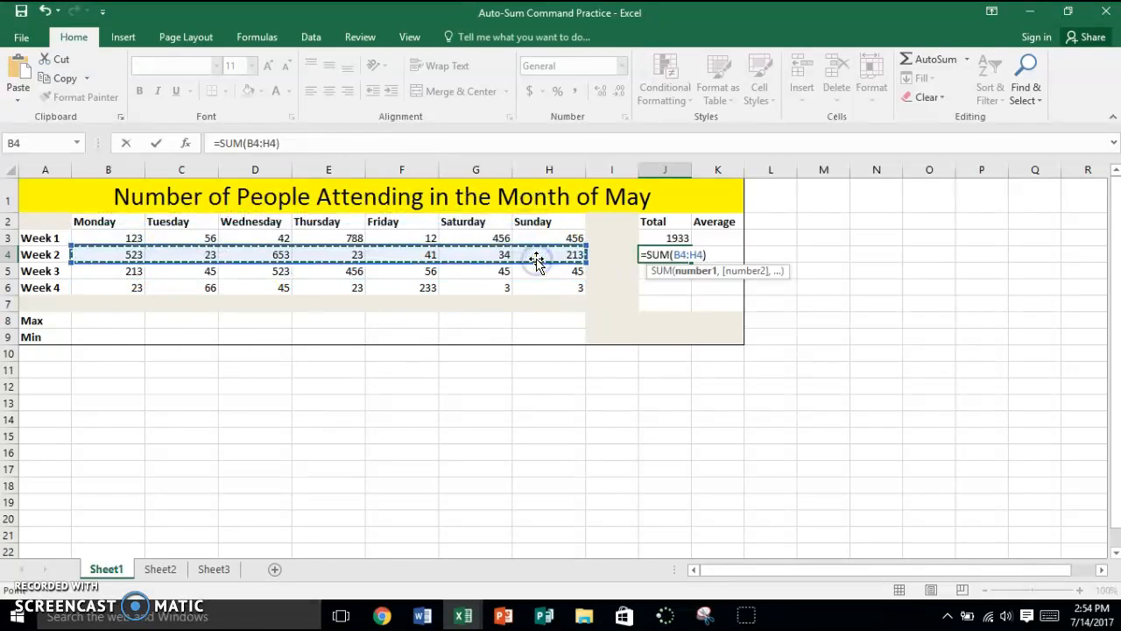
pyautogui.press('Return')
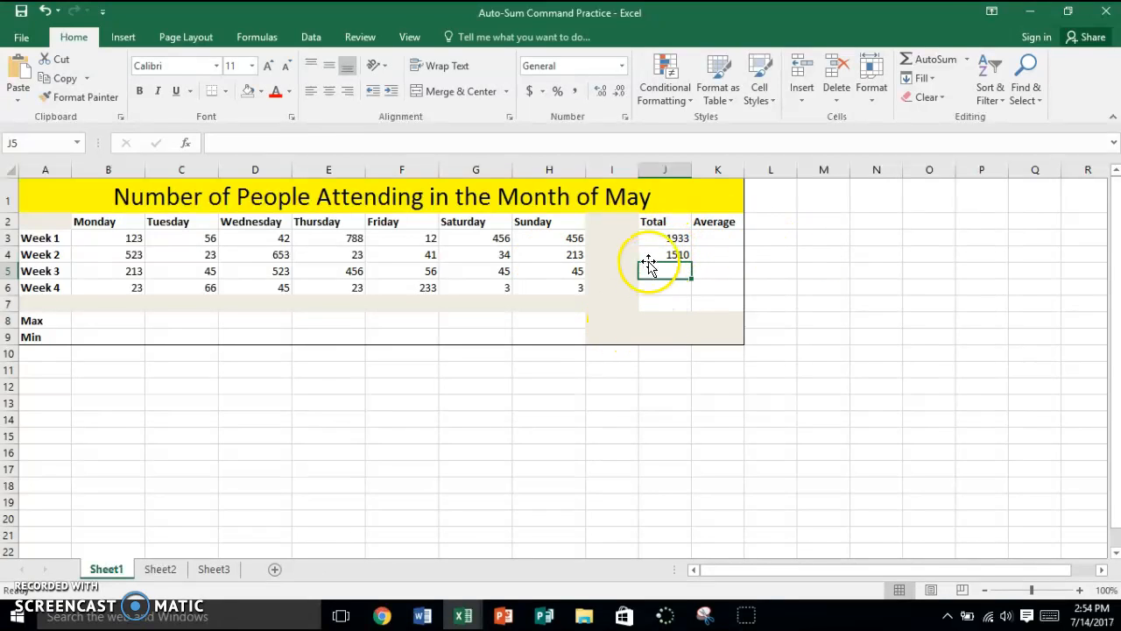
# Fill the Week 2 total formula down to J6 and check the formulas in J3 through J6.
pyautogui.click(650, 258)
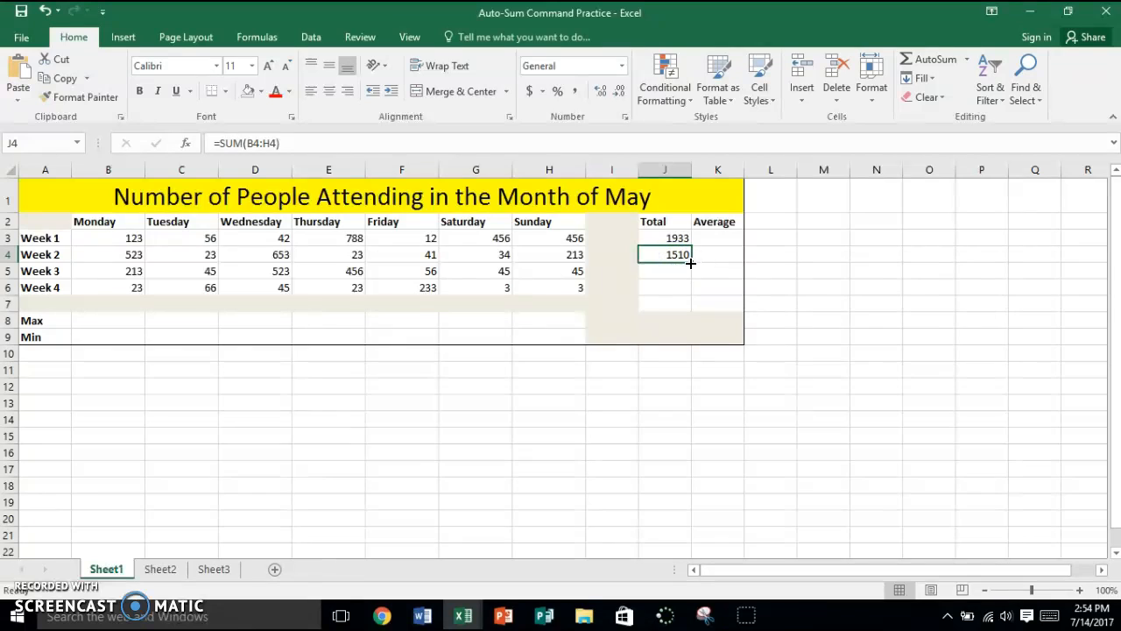
pyautogui.moveTo(691, 261); pyautogui.dragTo(692, 295)
pyautogui.click(674, 231)
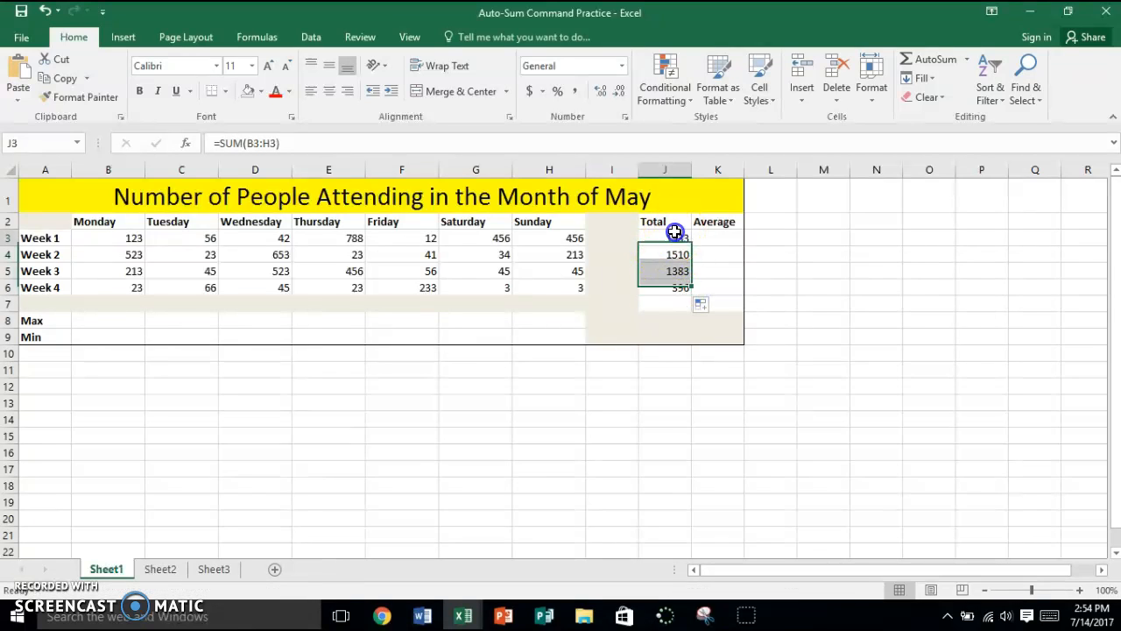
pyautogui.click(675, 253)
pyautogui.click(675, 269)
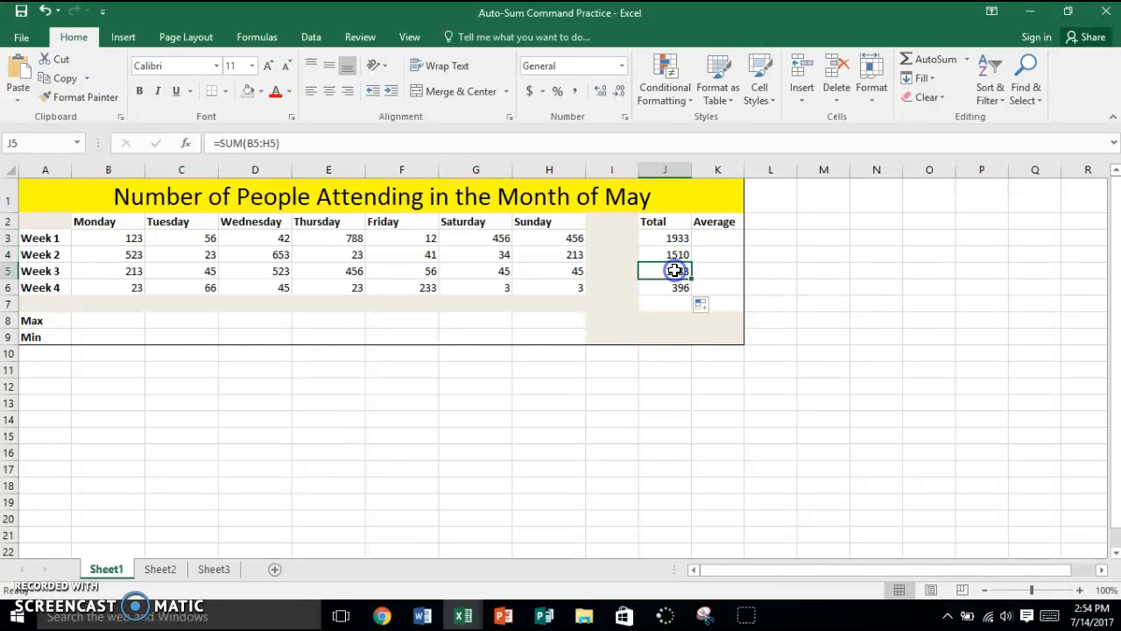
pyautogui.click(679, 301)
pyautogui.click(674, 288)
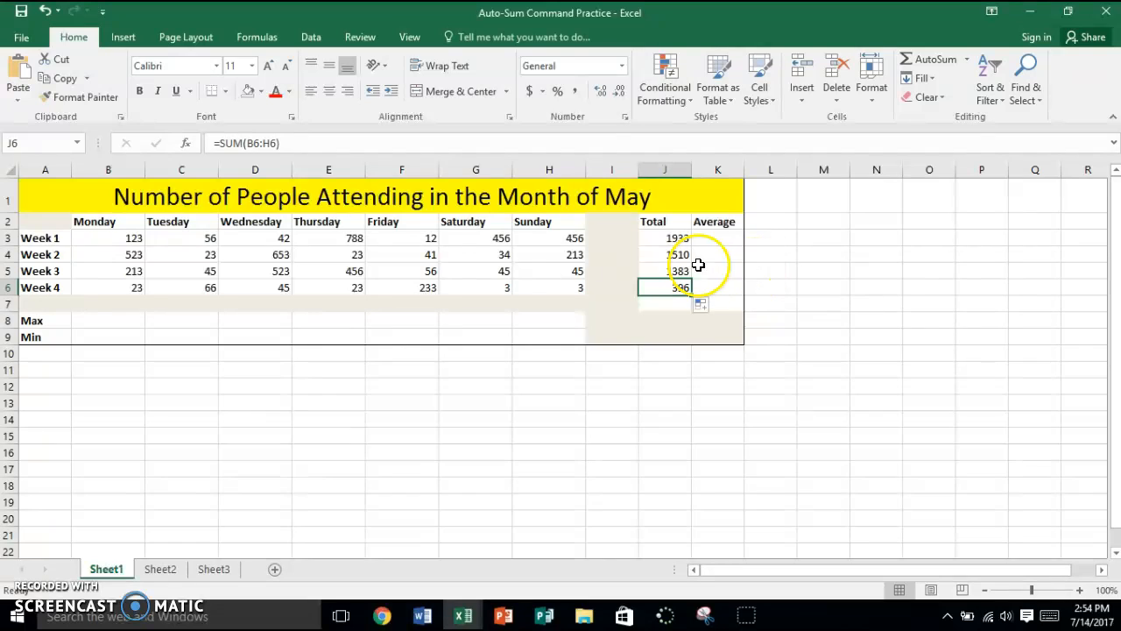
# Calculate the Week 1 average in cell K3 with the Average function over B3:H3.
pyautogui.click(716, 237)
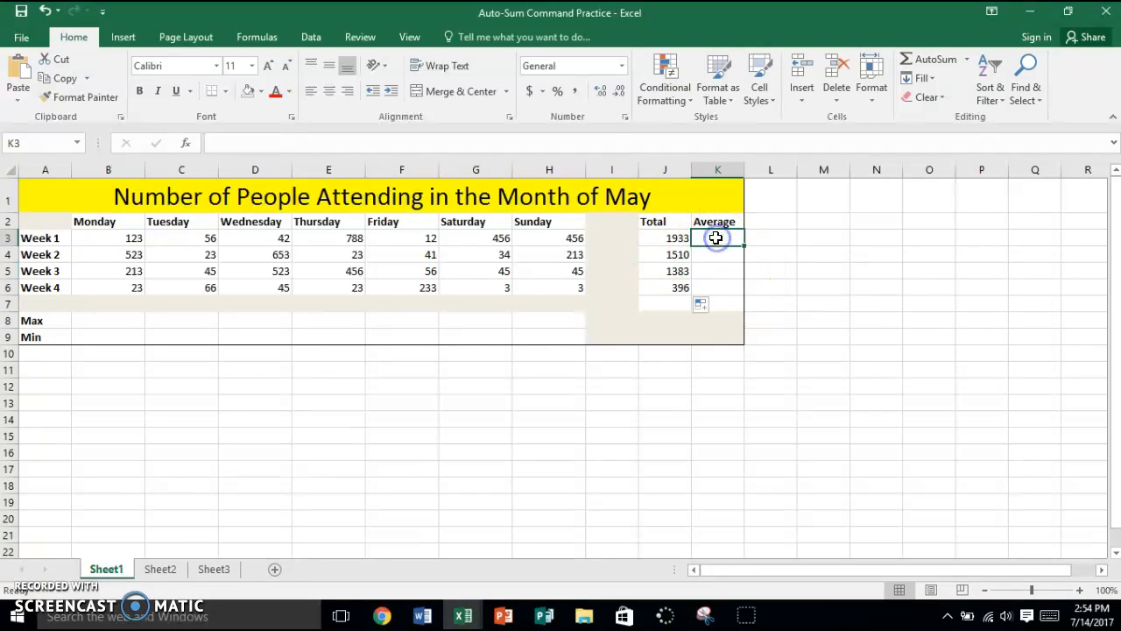
pyautogui.click(965, 61)
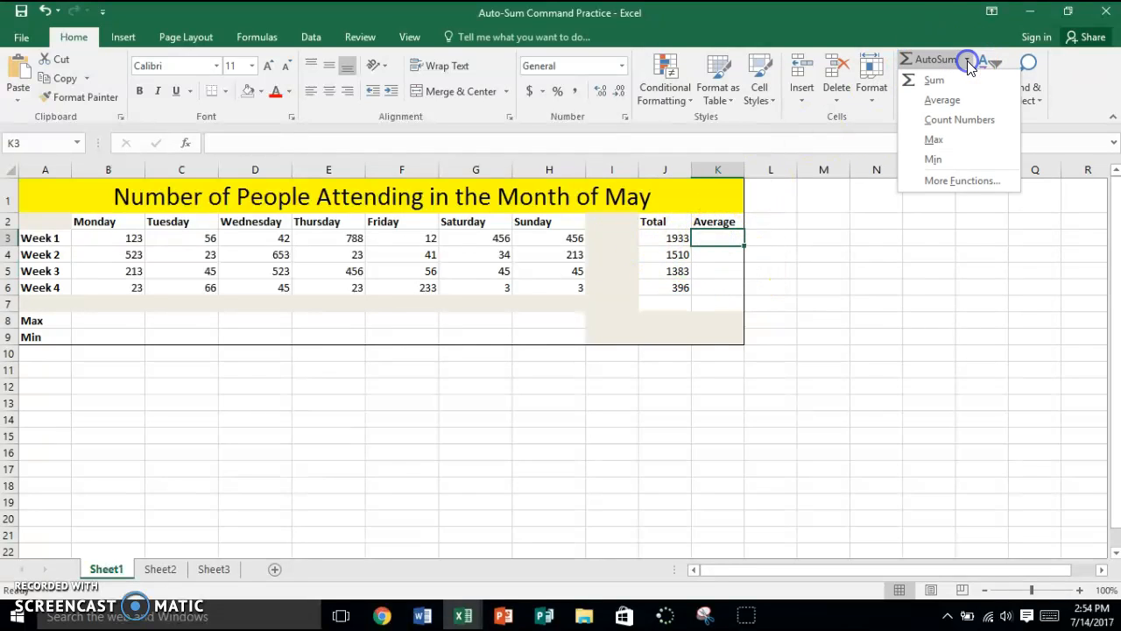
pyautogui.click(953, 105)
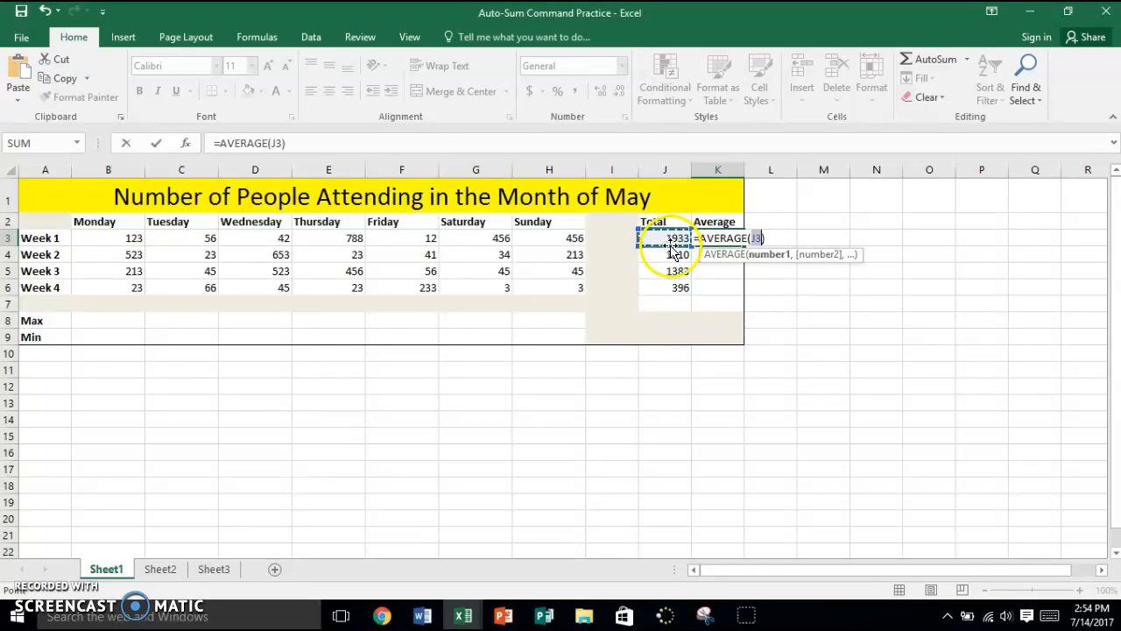
pyautogui.moveTo(107, 238); pyautogui.dragTo(540, 237)
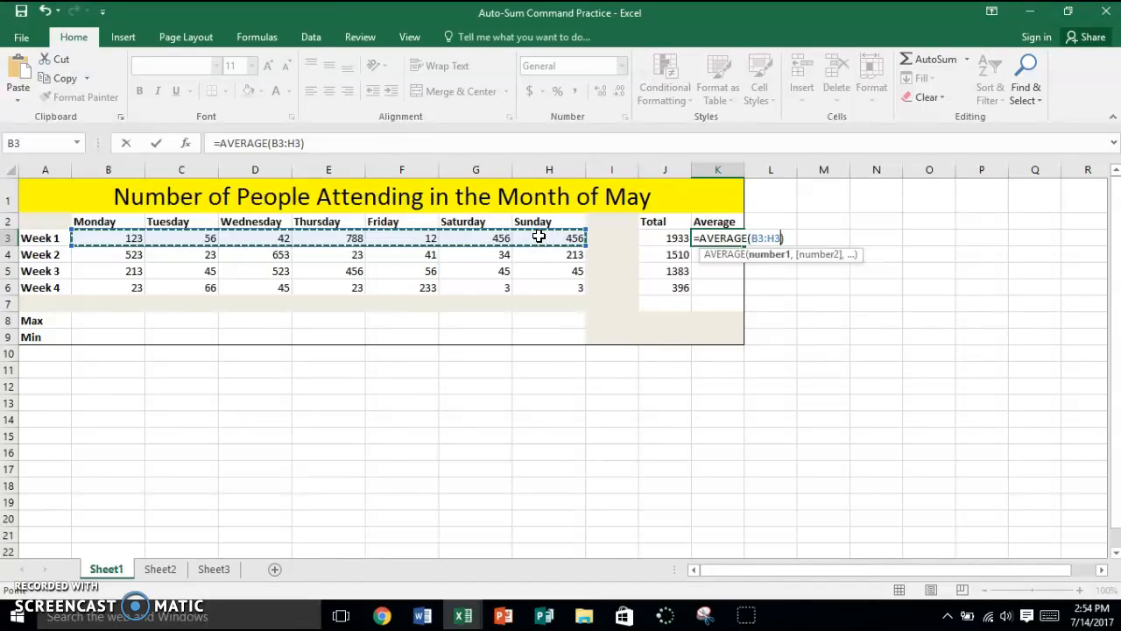
pyautogui.press('Return')
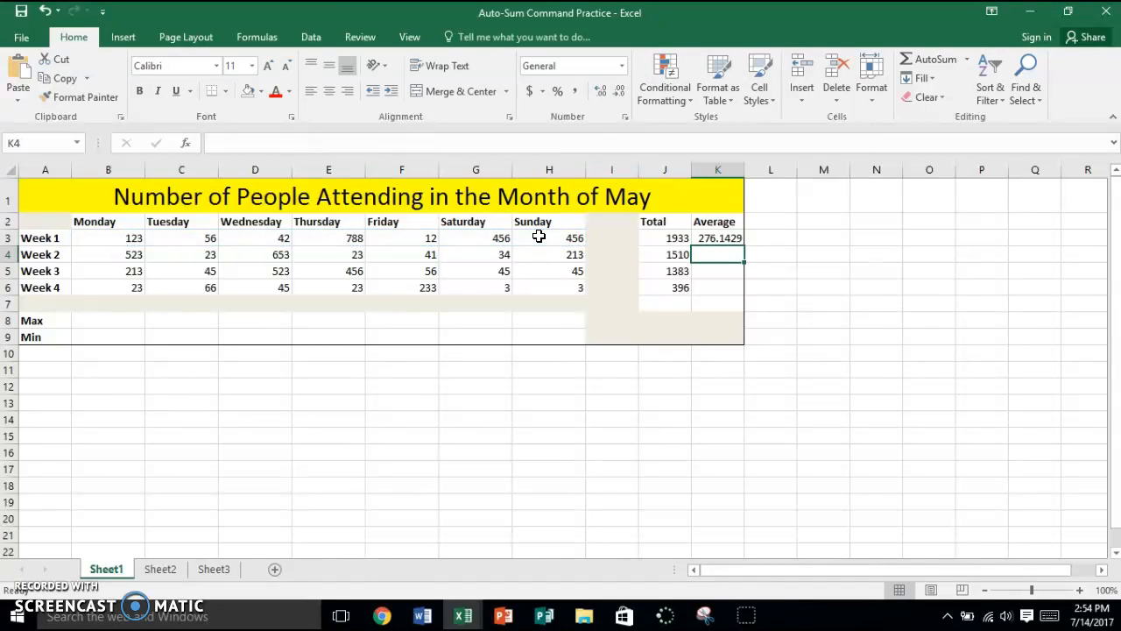
pyautogui.click(738, 239)
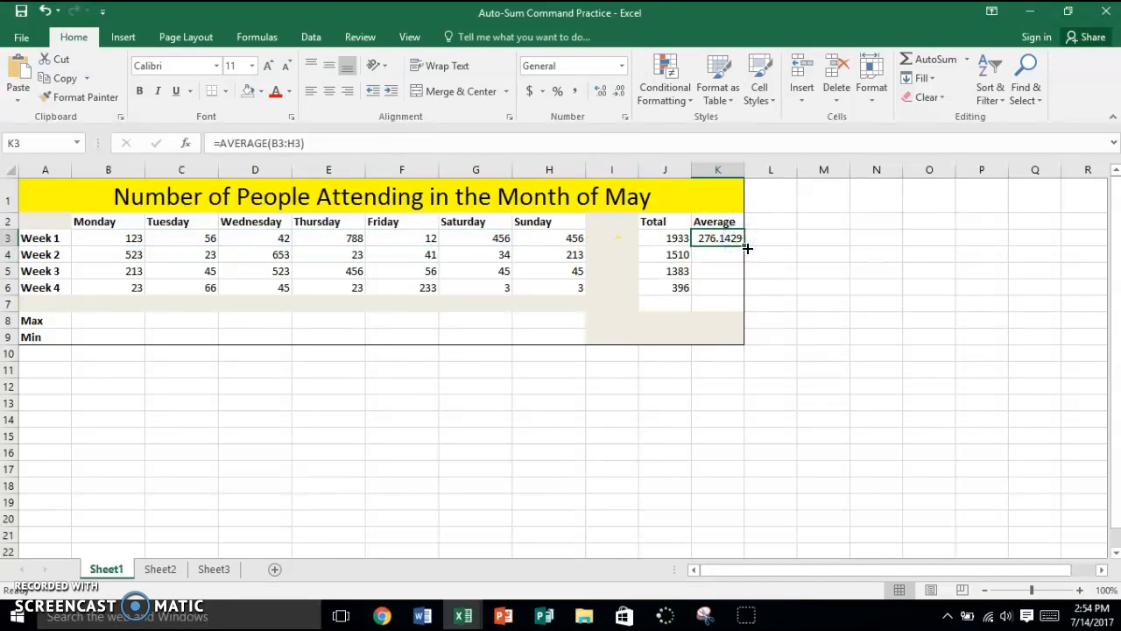
# Insert the Average function in cell K4 for Week 2, accepting the suggested reference K3.
pyautogui.click(735, 253)
pyautogui.click(975, 70)
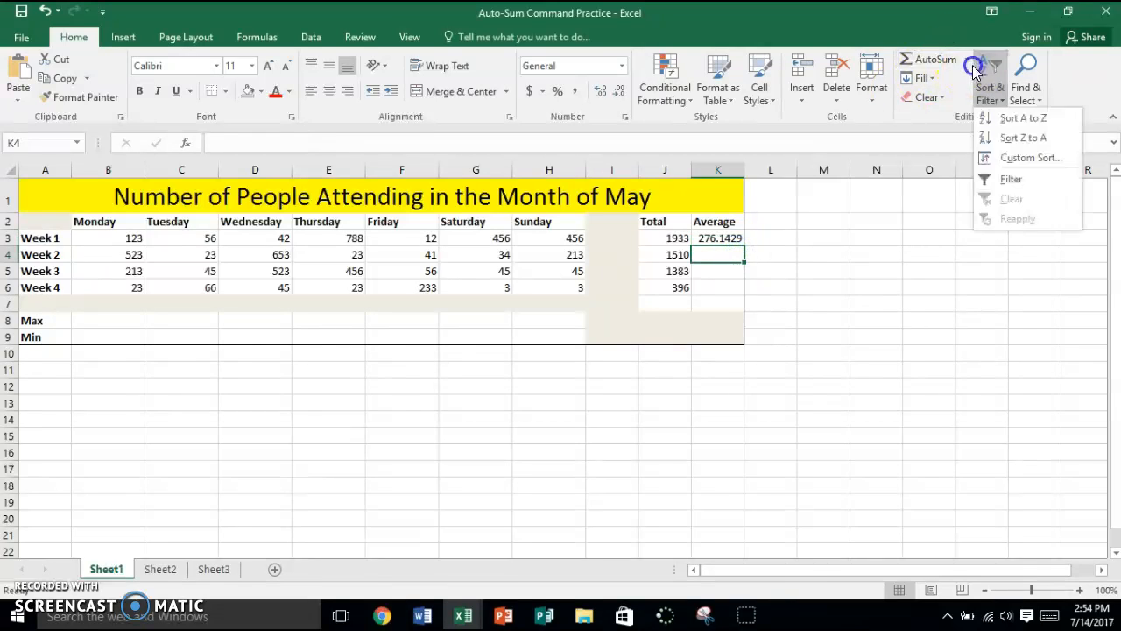
pyautogui.click(966, 59)
pyautogui.click(964, 97)
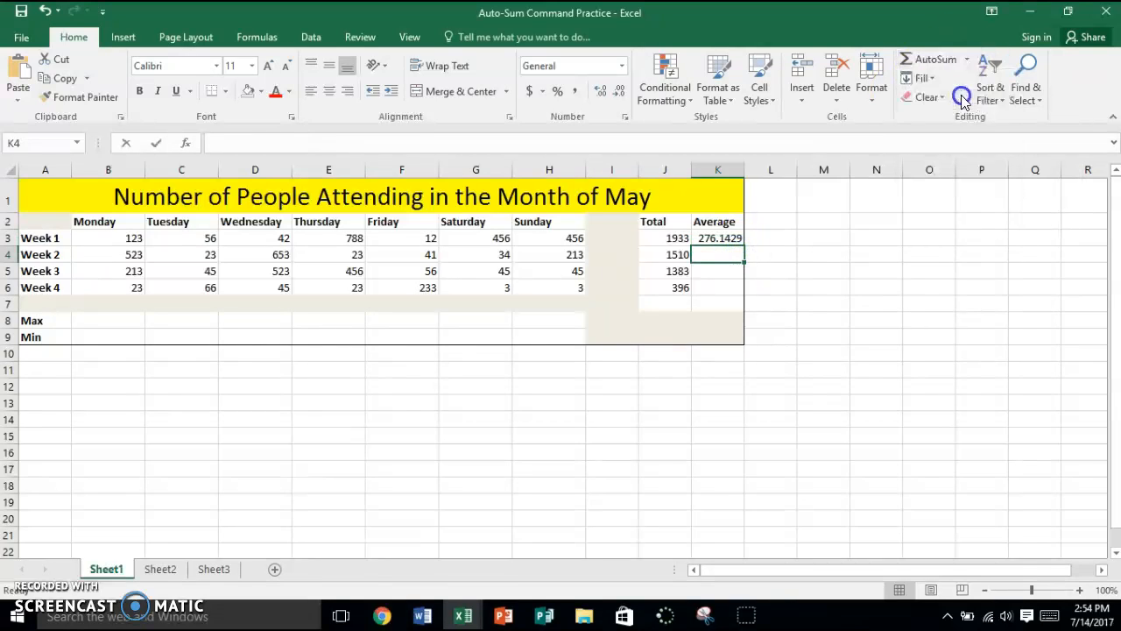
pyautogui.press('Return')
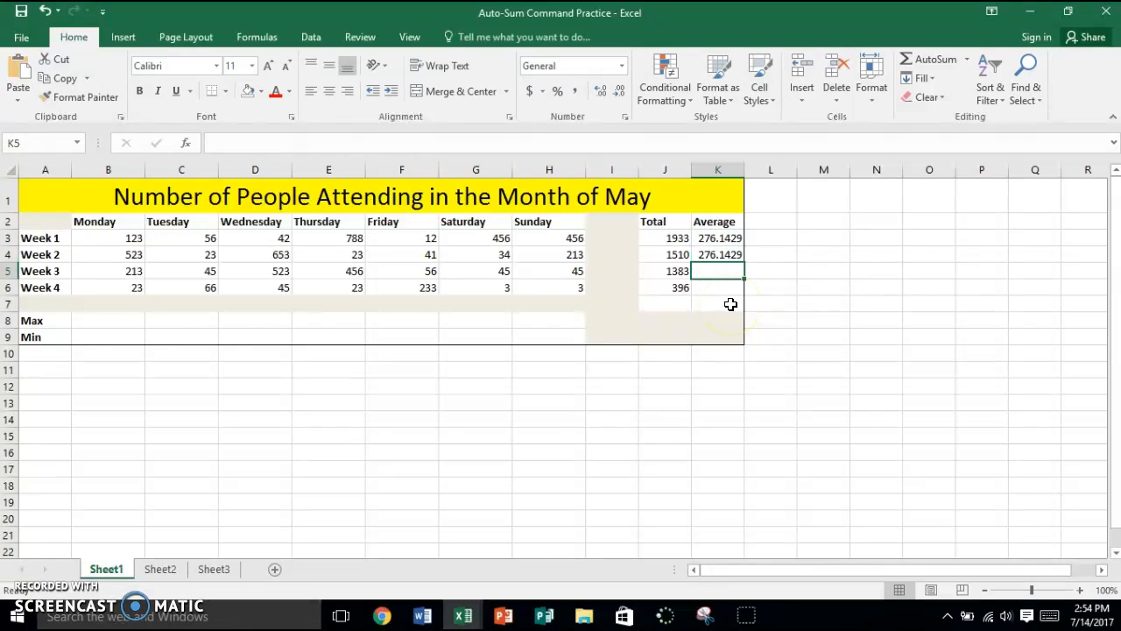
# Replace the reference in K4's Average formula with the Week 2 range B4:H4.
pyautogui.click(715, 255)
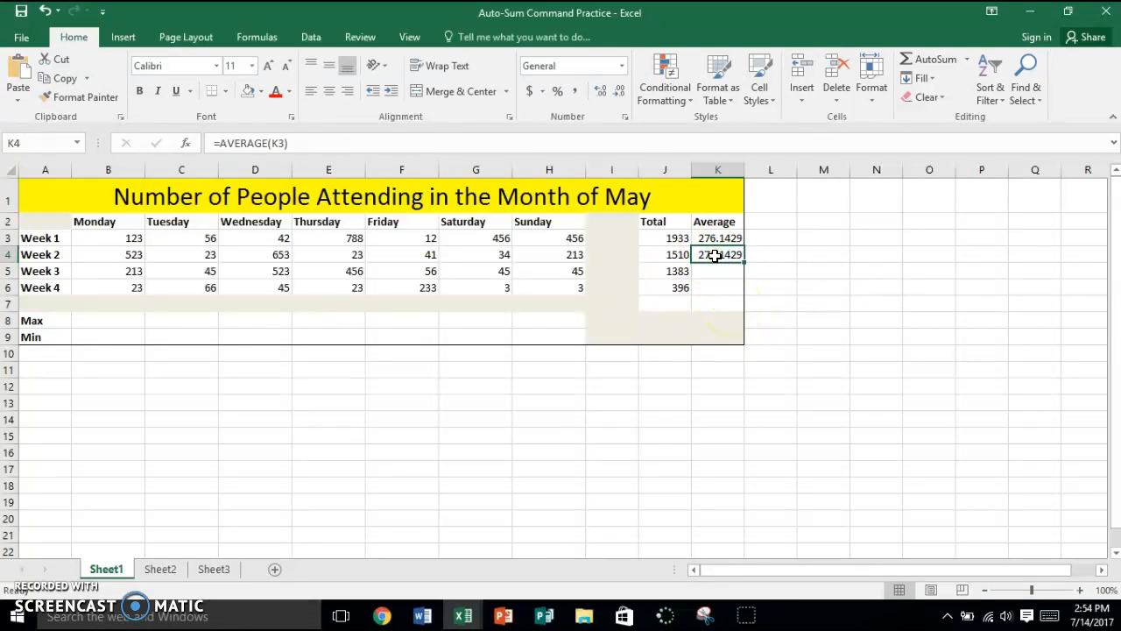
pyautogui.doubleClick(715, 255)
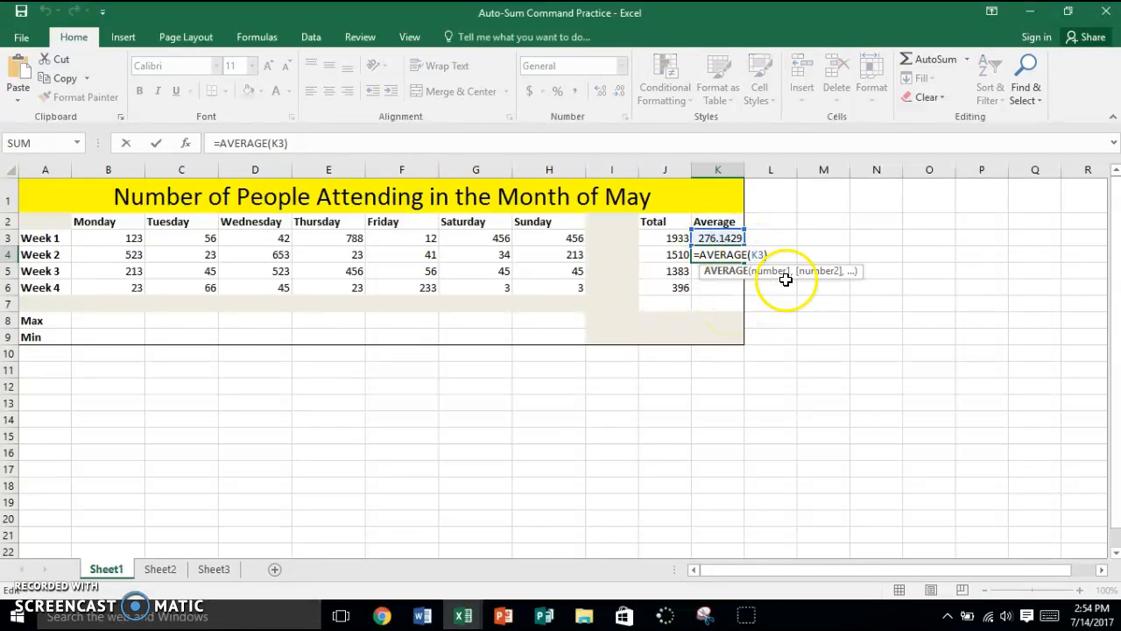
pyautogui.click(760, 254)
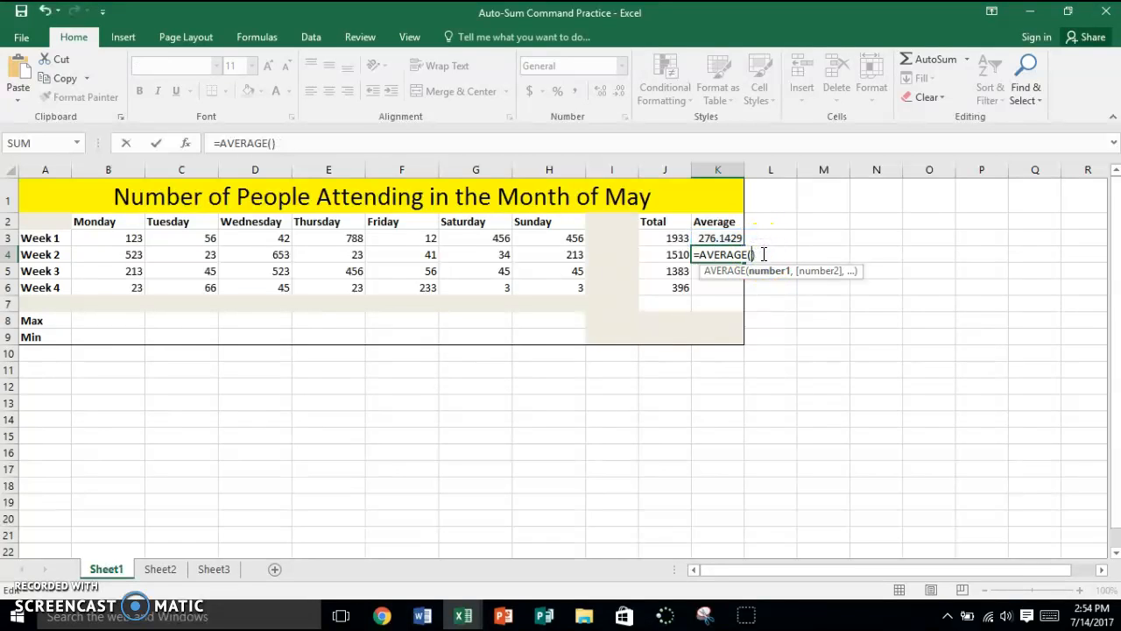
pyautogui.moveTo(80, 253); pyautogui.dragTo(561, 256)
pyautogui.press('Return')
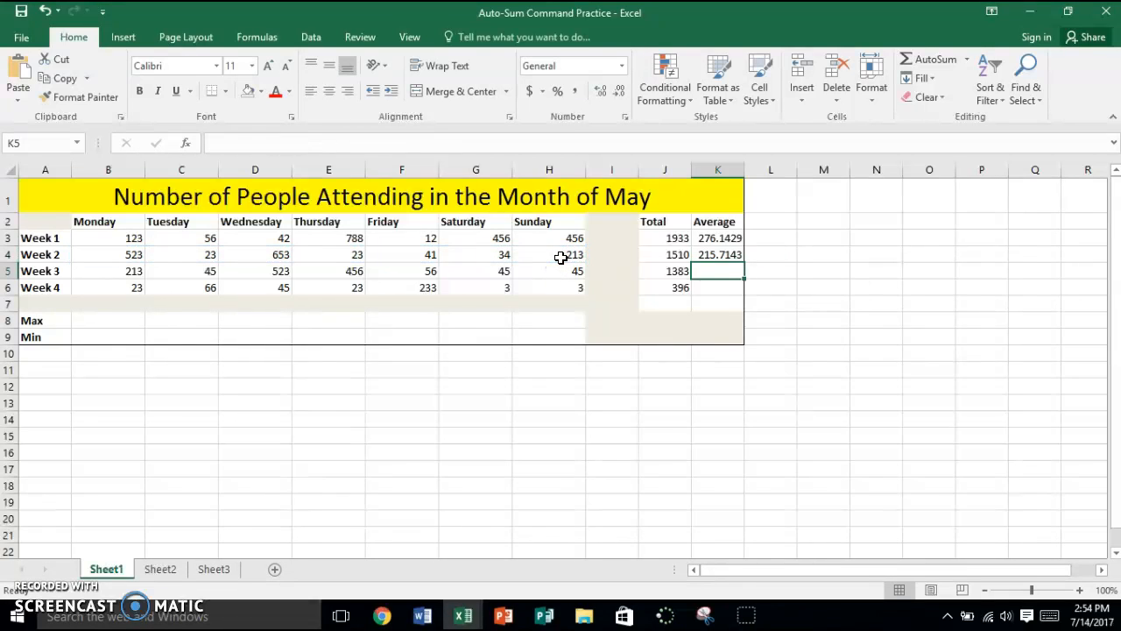
# Check the range referenced by the Week 2 Average formula in cell K4.
pyautogui.moveTo(508, 254); pyautogui.dragTo(162, 268)
pyautogui.click(723, 307)
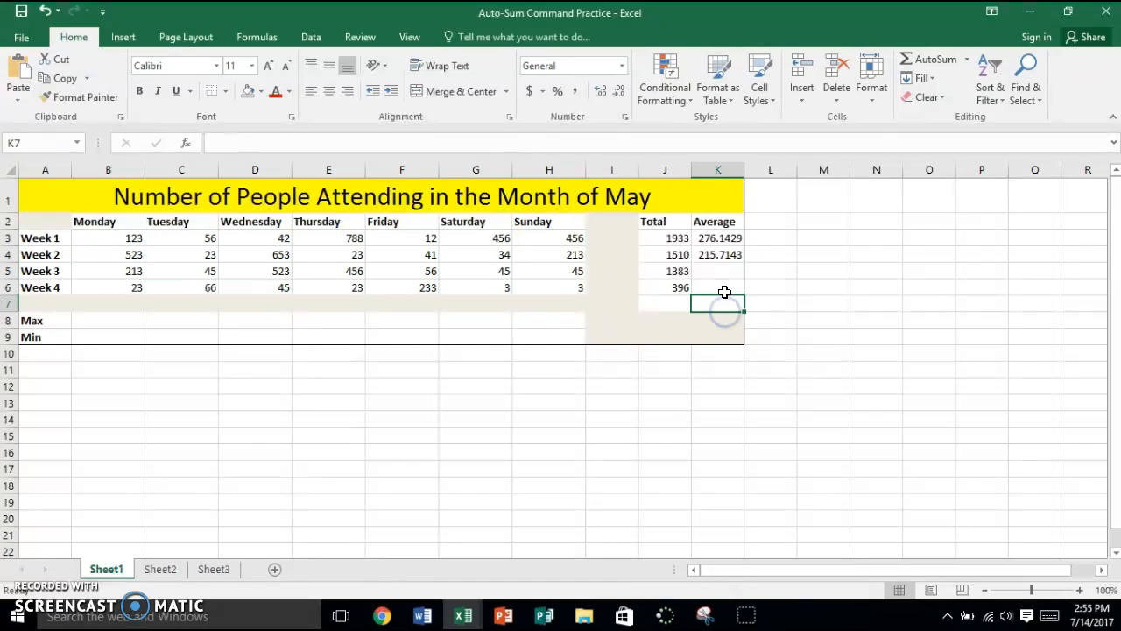
pyautogui.doubleClick(730, 254)
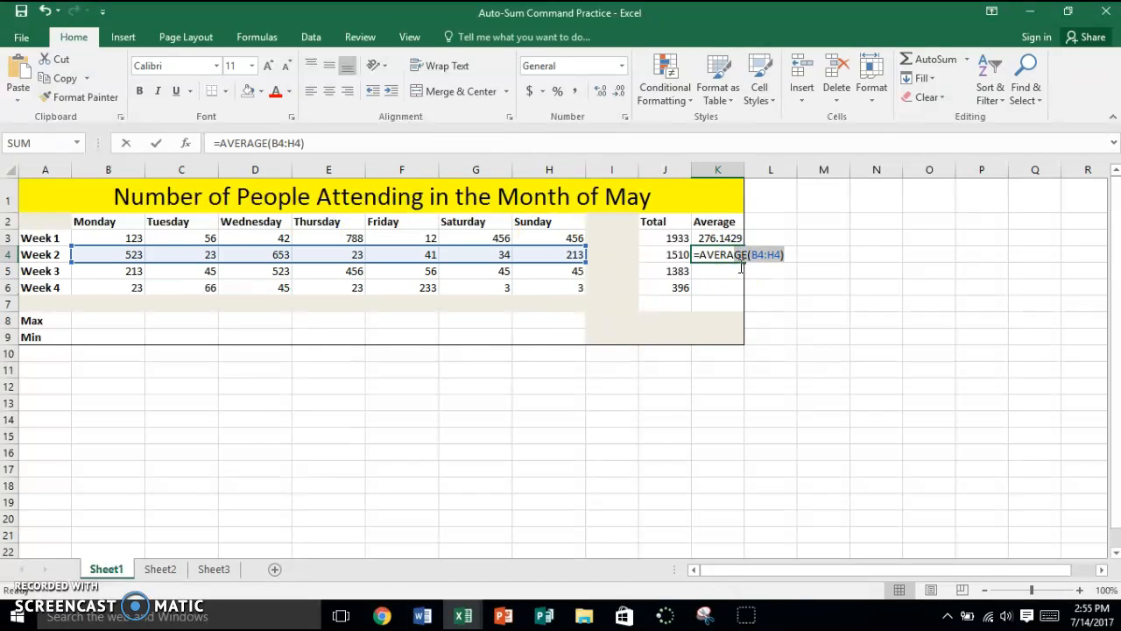
pyautogui.click(881, 321)
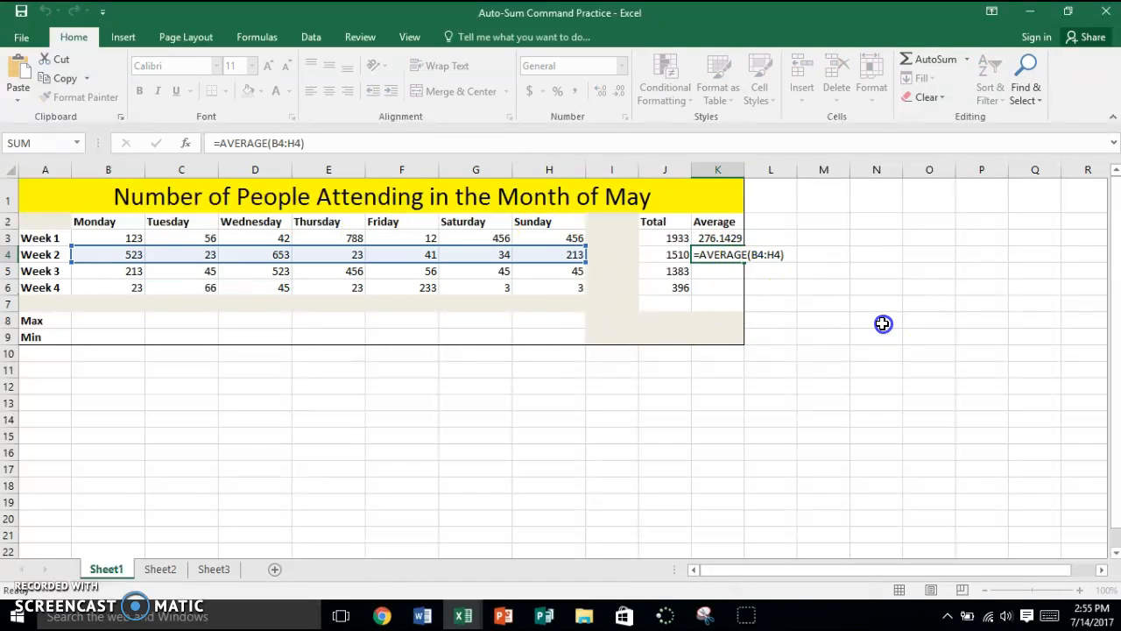
# Fill the Week 2 average formula down to K6 and check the formulas in K3 through K6.
pyautogui.click(706, 252)
pyautogui.moveTo(745, 263); pyautogui.dragTo(745, 295)
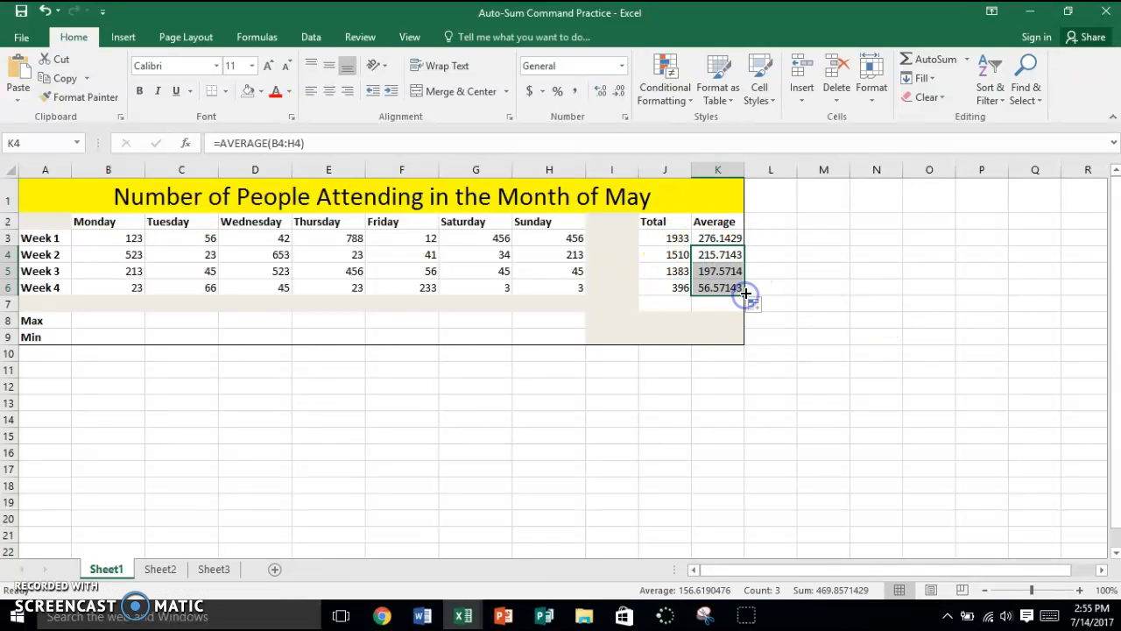
pyautogui.click(714, 238)
pyautogui.click(716, 254)
pyautogui.click(718, 271)
pyautogui.click(720, 290)
pyautogui.click(718, 270)
pyautogui.click(716, 252)
pyautogui.click(713, 237)
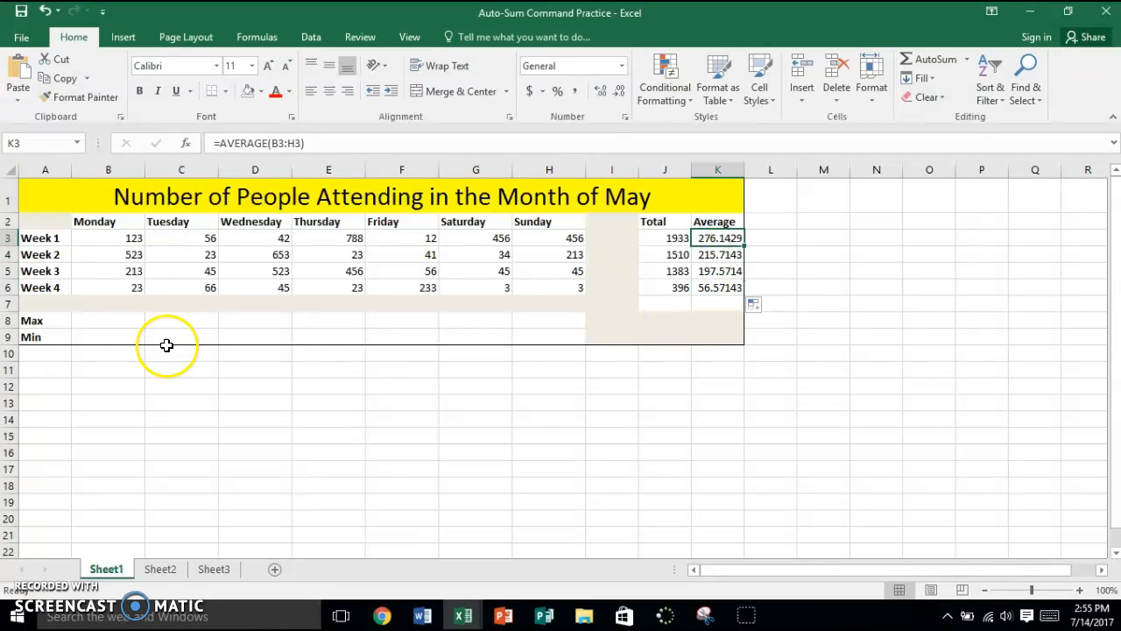
# Calculate Monday's maximum in cell B8 with the Max function over B3:B6 and compare it with the Week 2 entry.
pyautogui.click(114, 323)
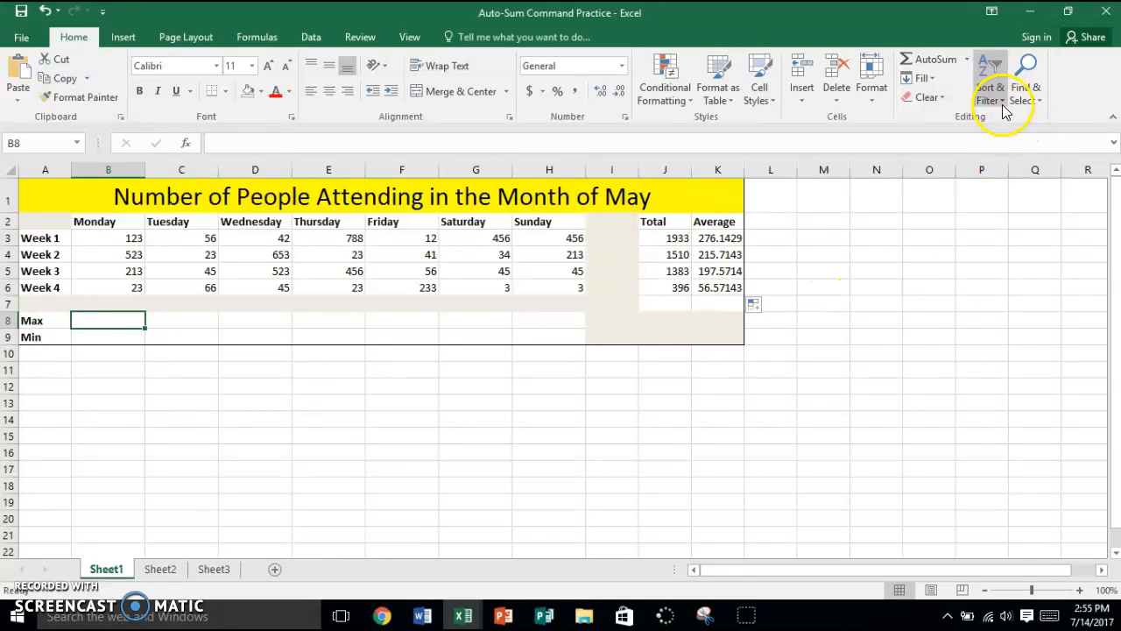
pyautogui.click(967, 60)
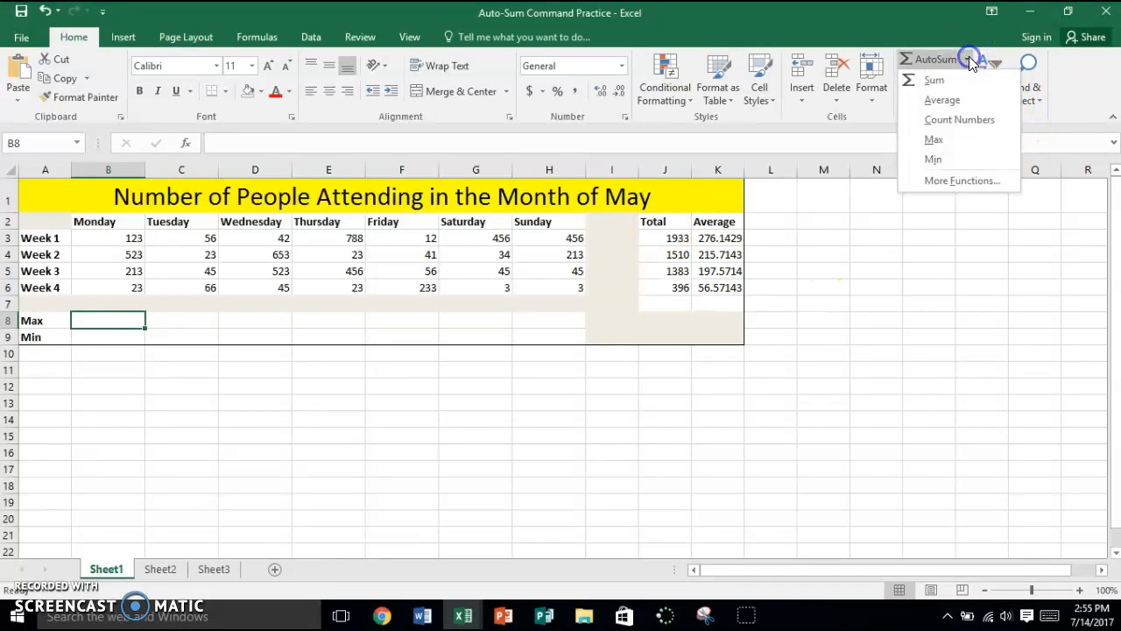
pyautogui.click(946, 141)
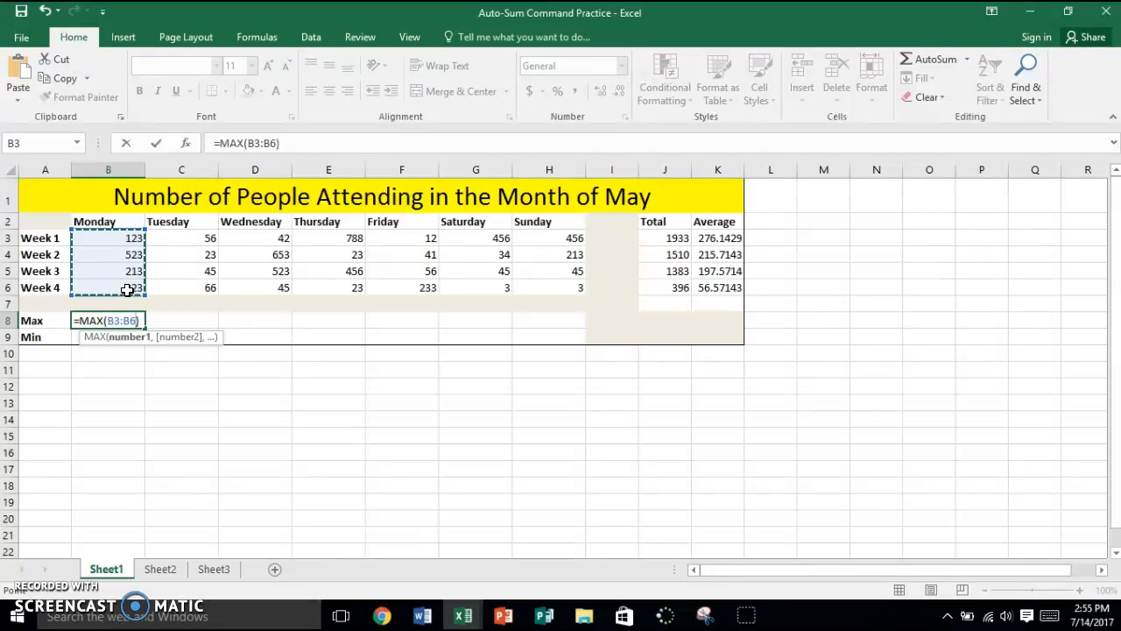
pyautogui.press('Return')
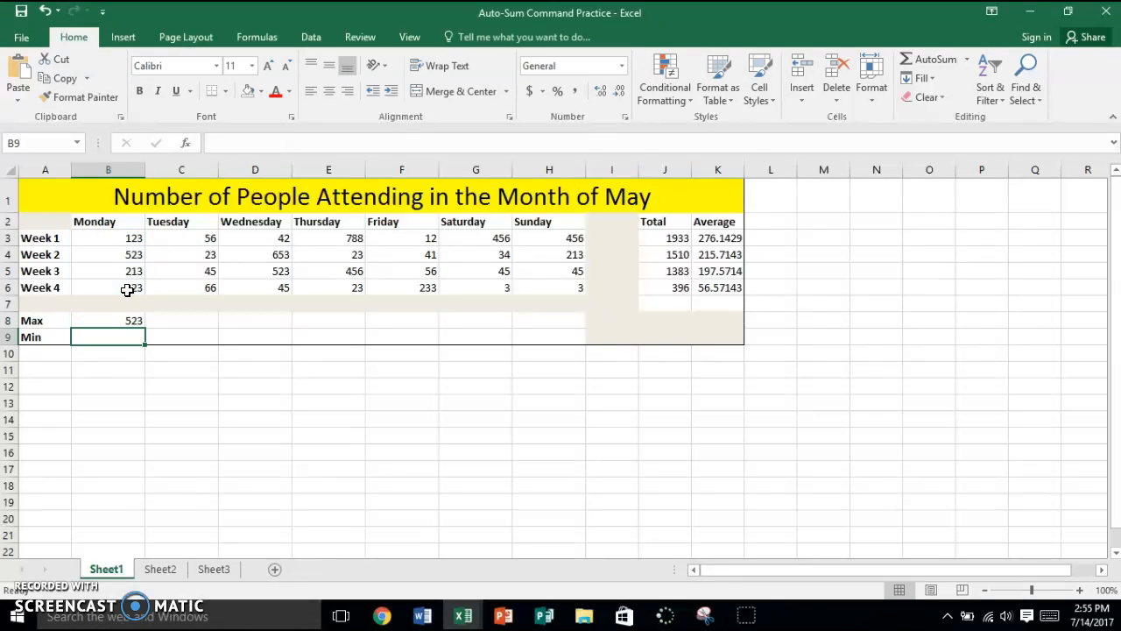
pyautogui.click(126, 253)
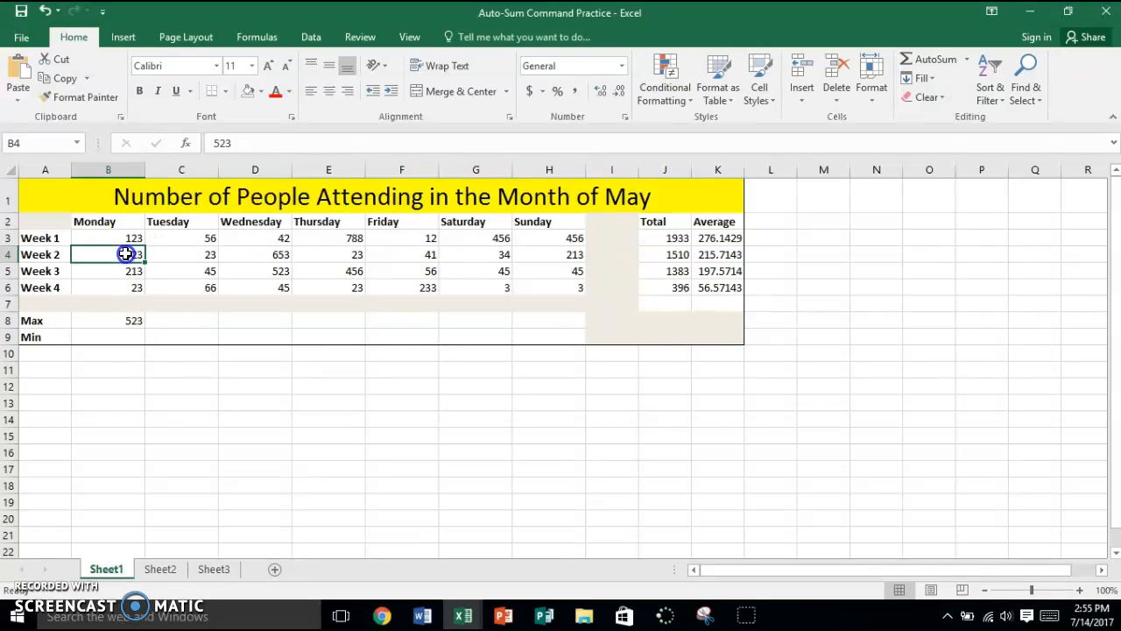
# Fill the Monday maximum formula from B8 across the Max row to Sunday in H8.
pyautogui.click(183, 318)
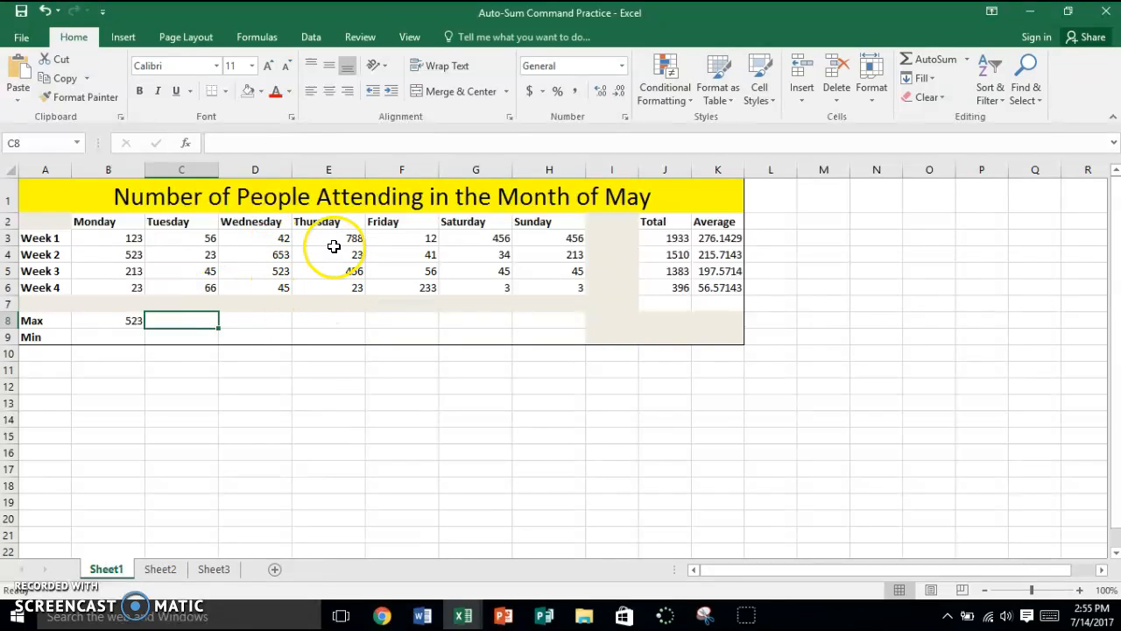
pyautogui.click(135, 322)
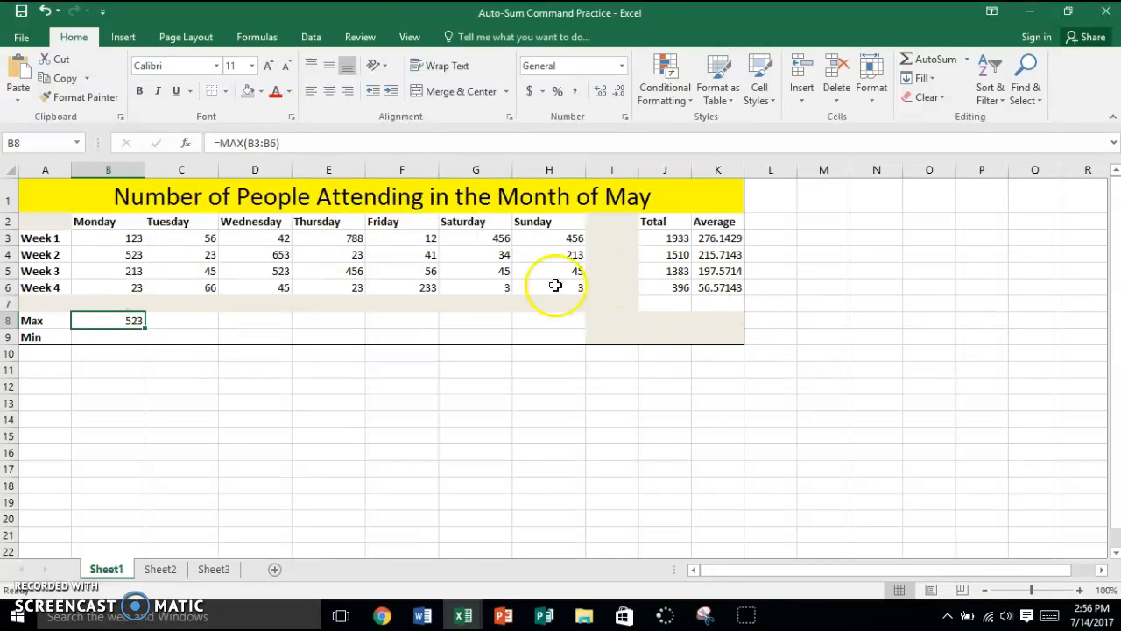
pyautogui.moveTo(143, 328); pyautogui.dragTo(574, 293)
pyautogui.click(95, 327)
pyautogui.click(206, 370)
# Check the Max formulas in B8 through H8 to see which column range each one uses.
pyautogui.click(129, 318)
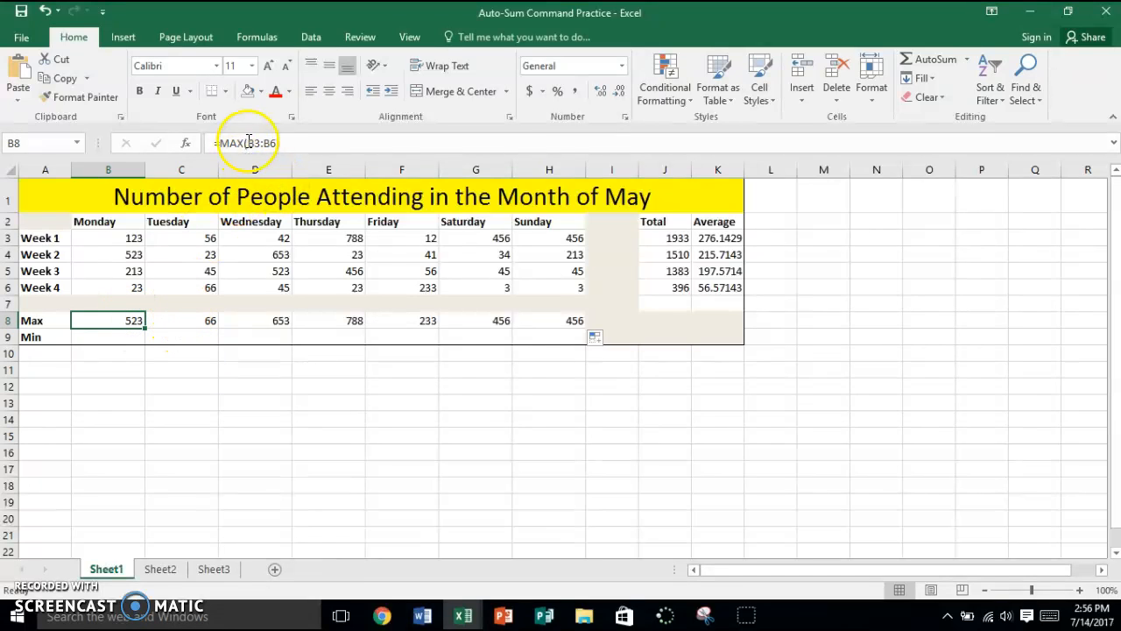
pyautogui.click(167, 321)
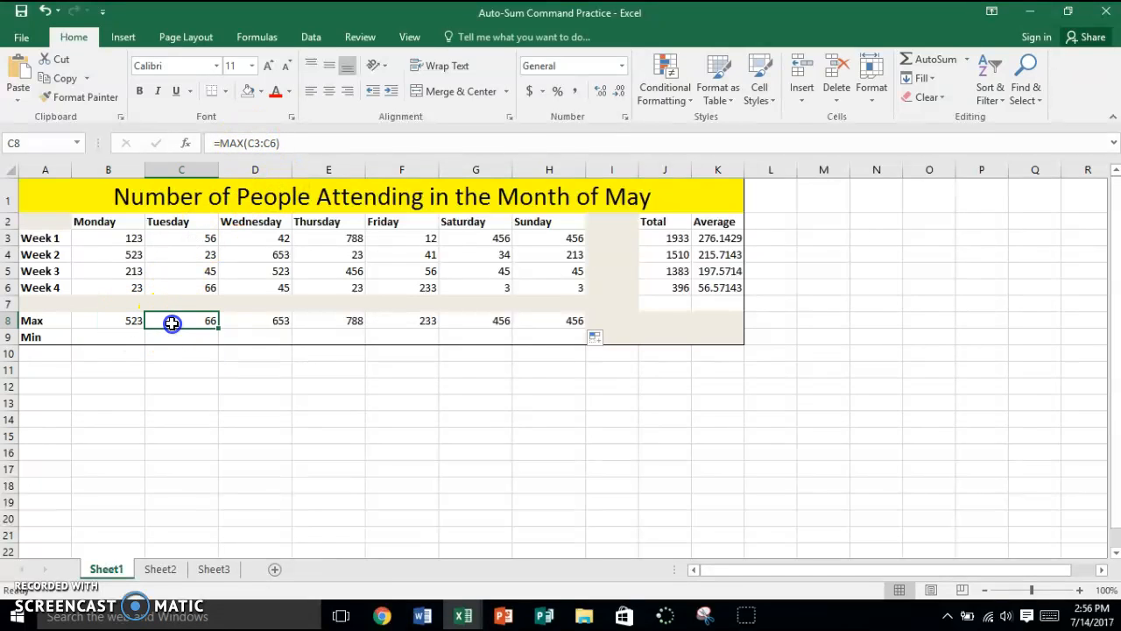
pyautogui.click(274, 320)
pyautogui.click(330, 323)
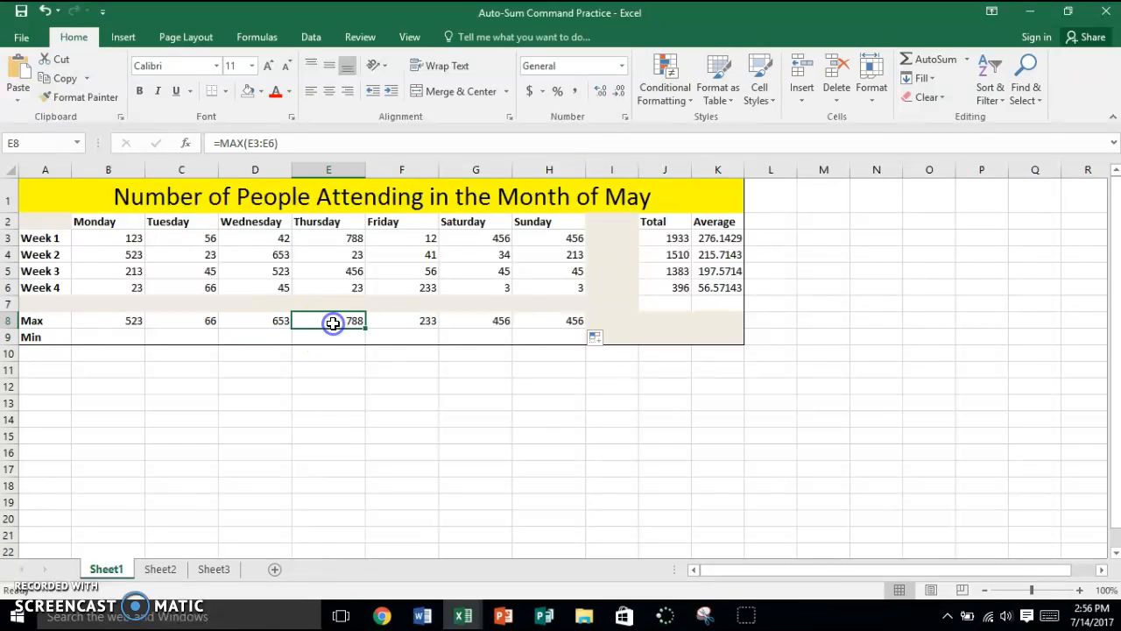
pyautogui.click(413, 324)
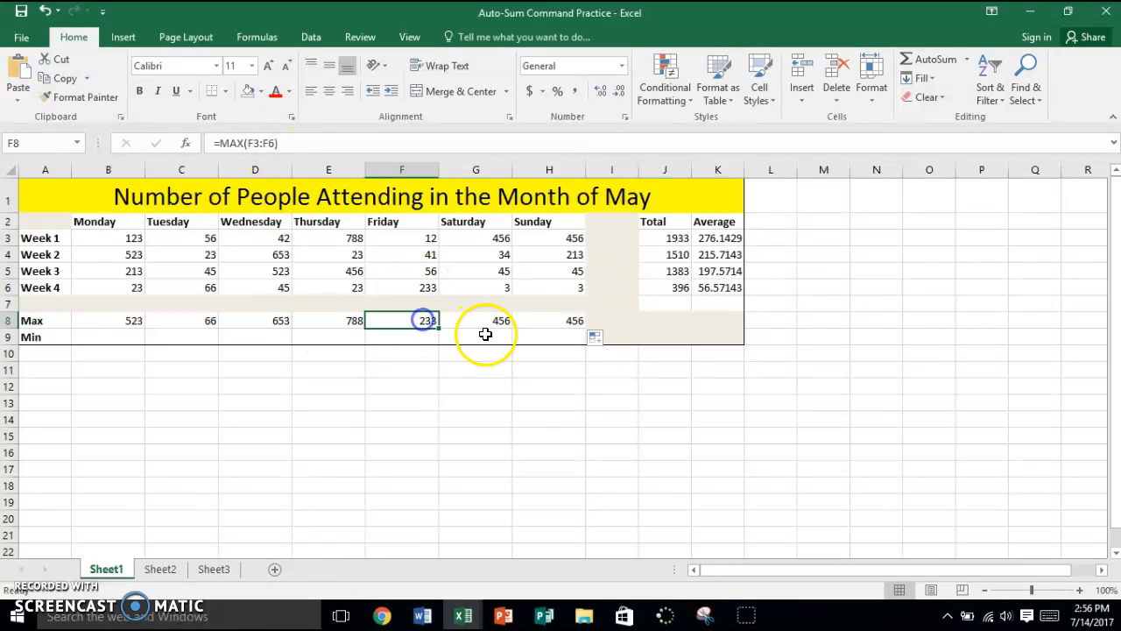
pyautogui.click(477, 322)
pyautogui.click(563, 320)
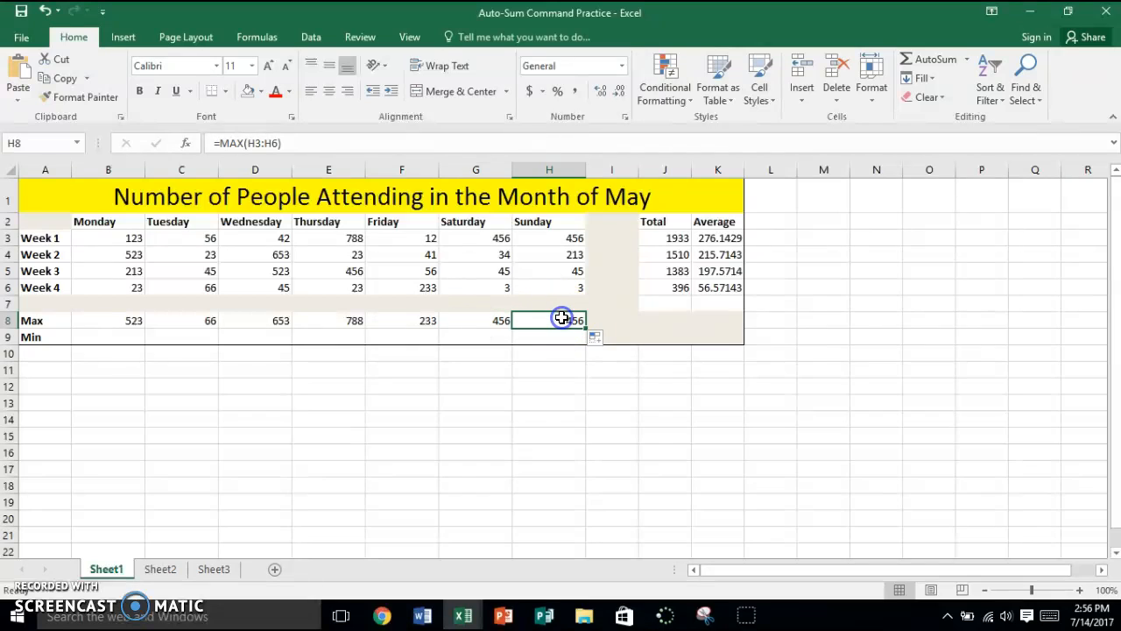
# Calculate Monday's minimum in cell B9 with the Min function, replacing the suggested reference with B3:B6.
pyautogui.click(118, 337)
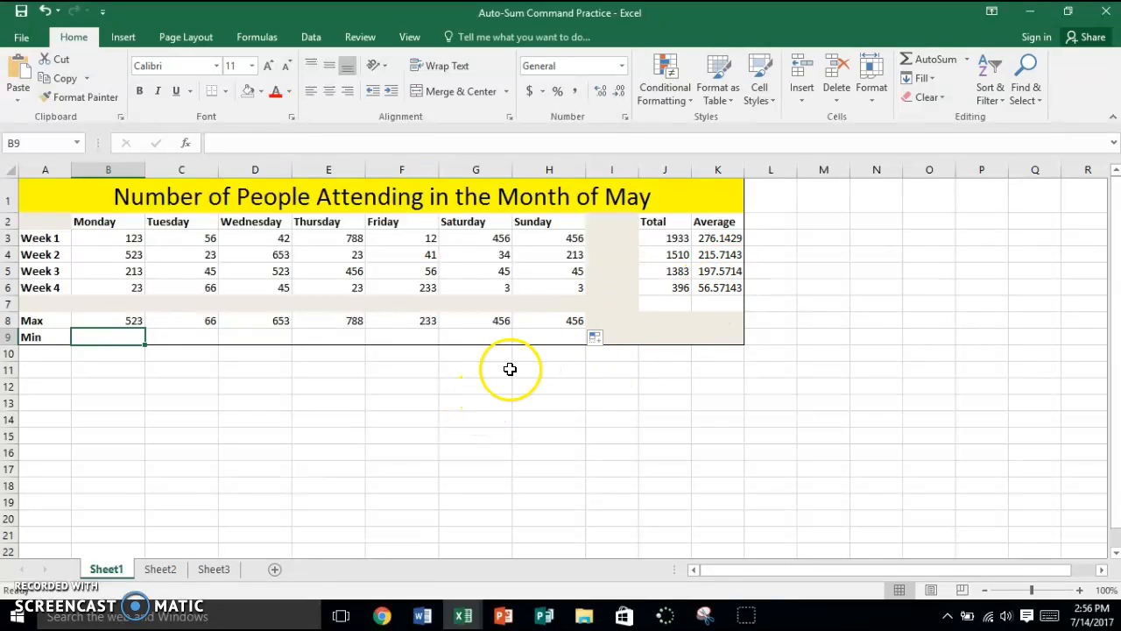
pyautogui.click(970, 60)
pyautogui.click(962, 159)
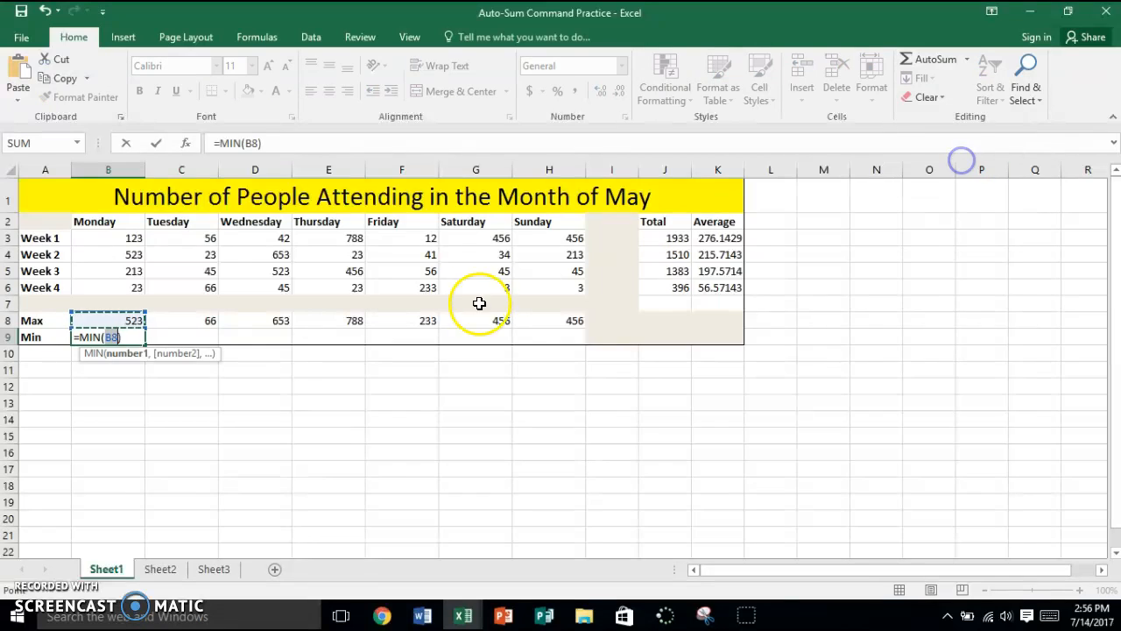
pyautogui.moveTo(119, 238); pyautogui.dragTo(120, 282)
pyautogui.press('Return')
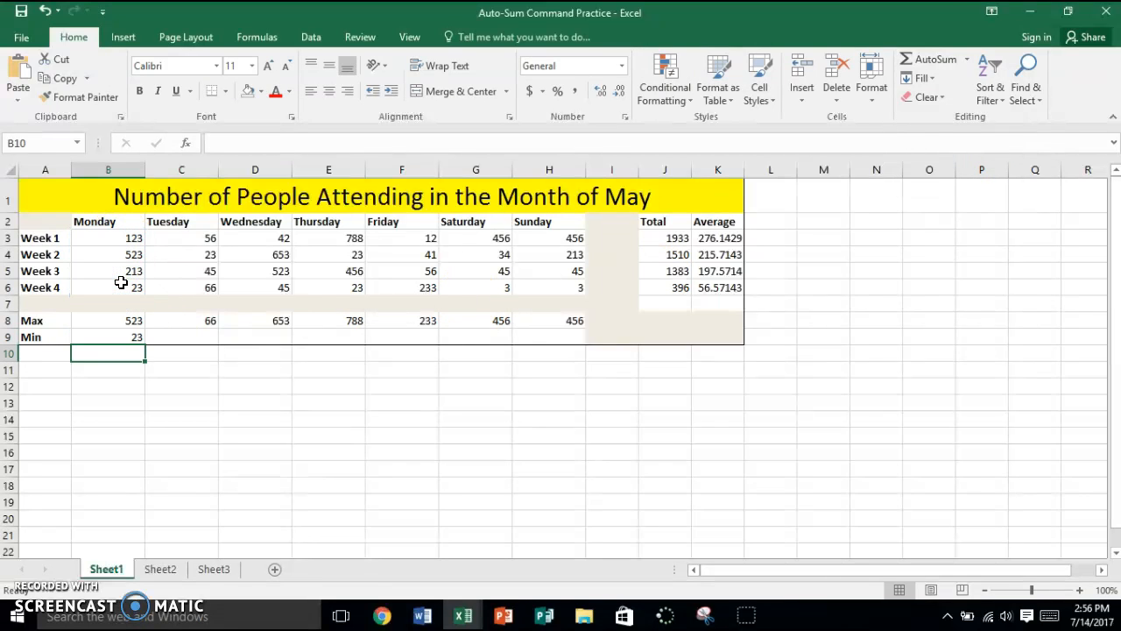
# Fill the Monday minimum formula across to H9 and check the formulas in B9 through E9.
pyautogui.click(133, 338)
pyautogui.moveTo(145, 341); pyautogui.dragTo(580, 331)
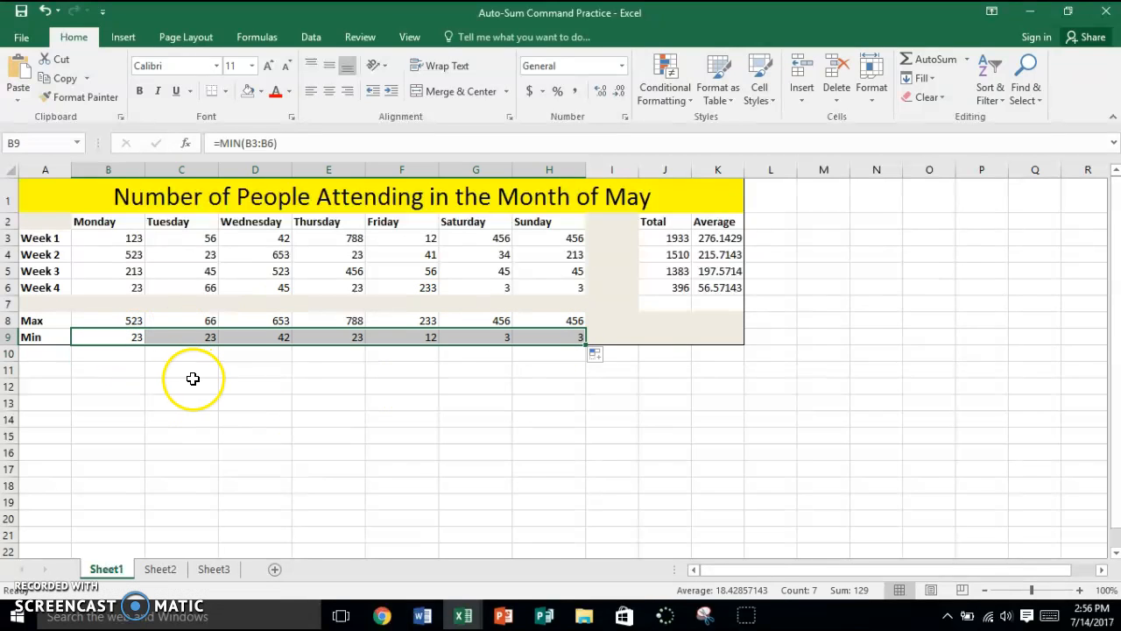
pyautogui.click(193, 379)
pyautogui.click(127, 341)
pyautogui.click(162, 339)
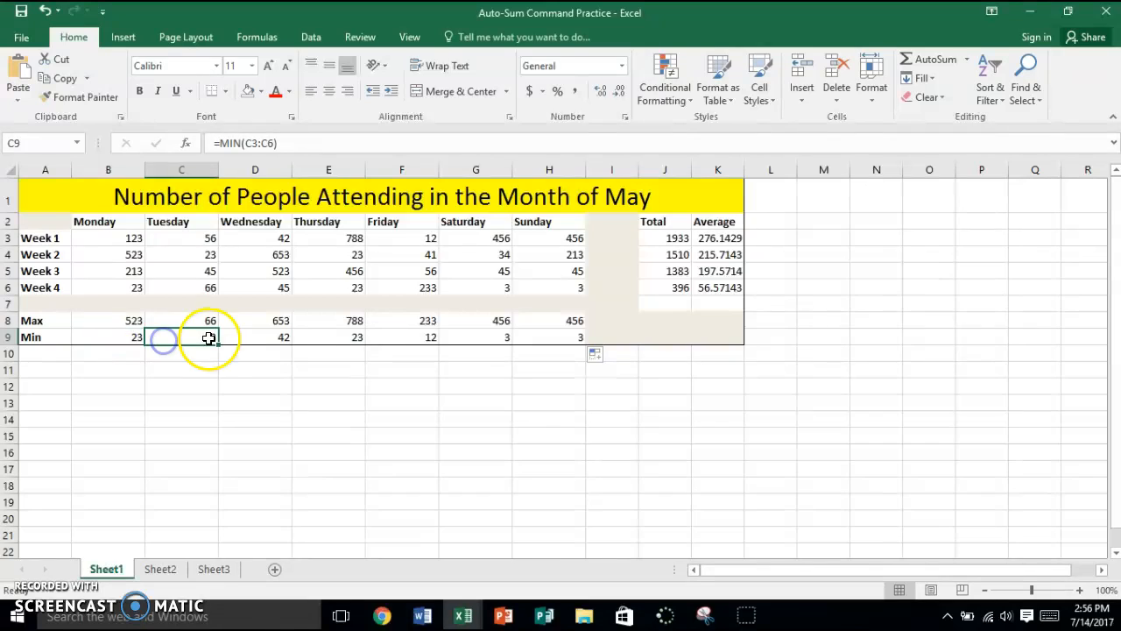
pyautogui.click(238, 340)
pyautogui.click(327, 335)
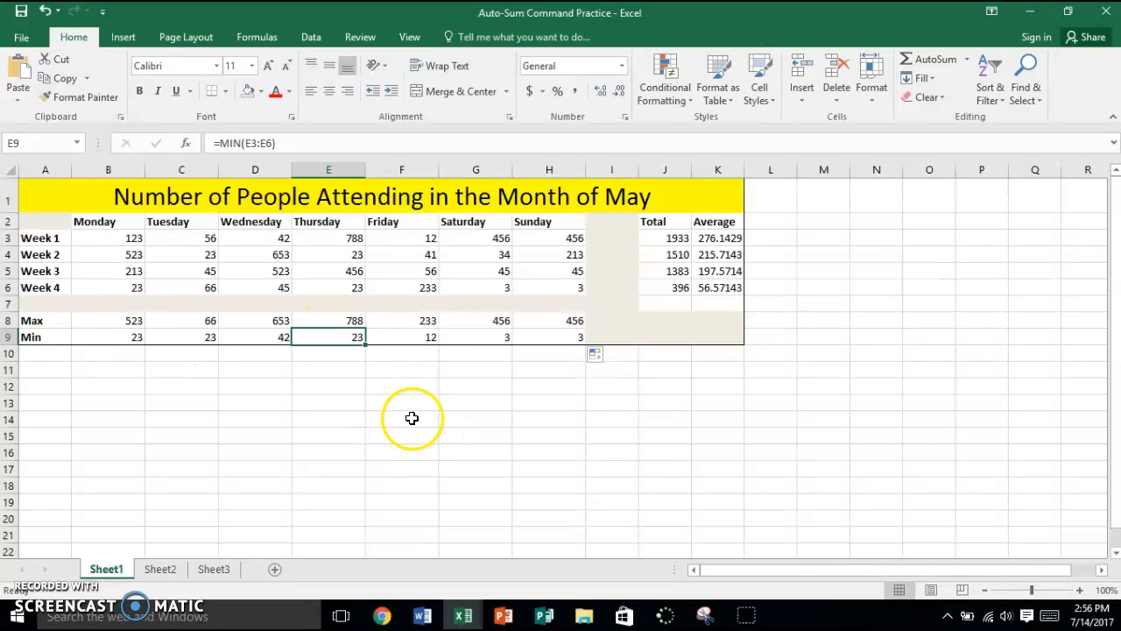
# Change the Week 2 Thursday attendance in E4 to 5 and check the Min formulas in E9 through G9.
pyautogui.click(345, 252)
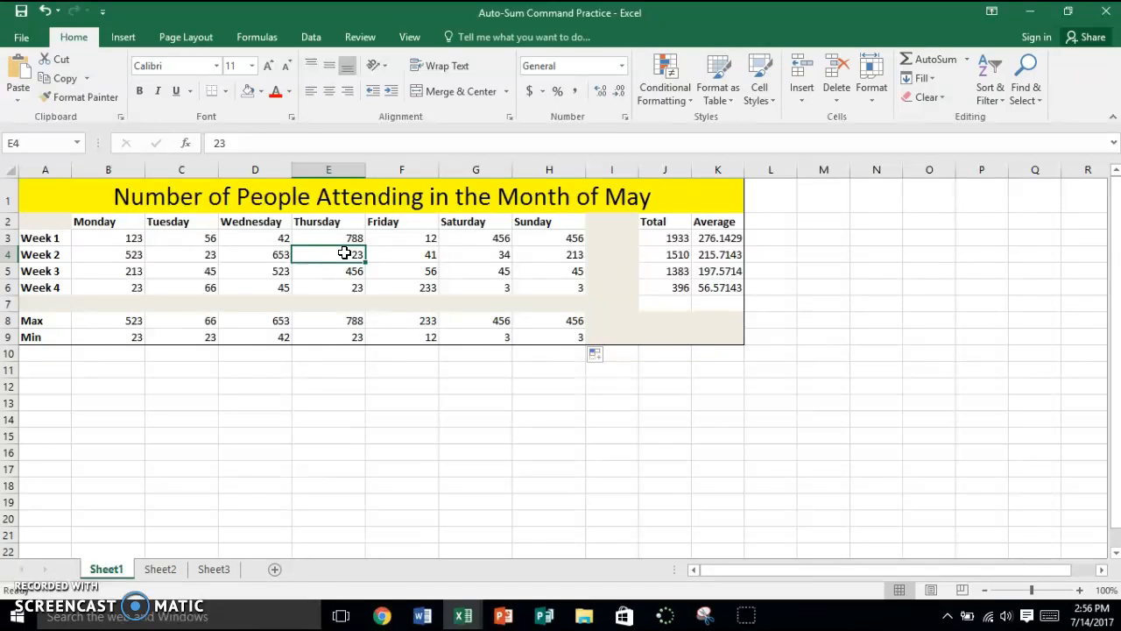
pyautogui.write('5')
pyautogui.press('Return')
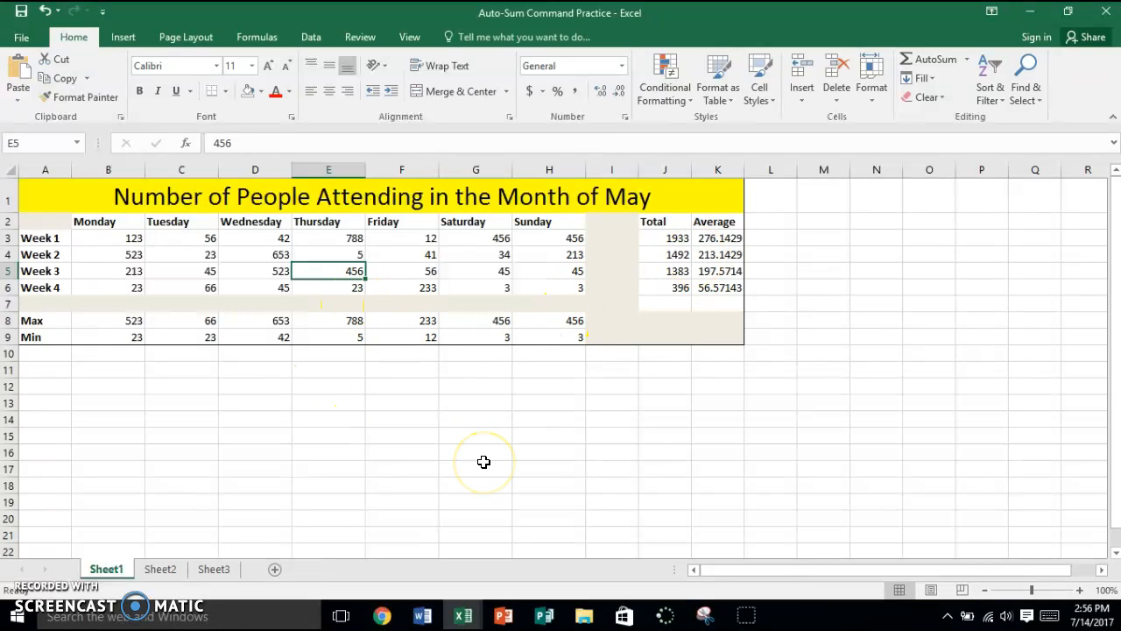
pyautogui.click(359, 339)
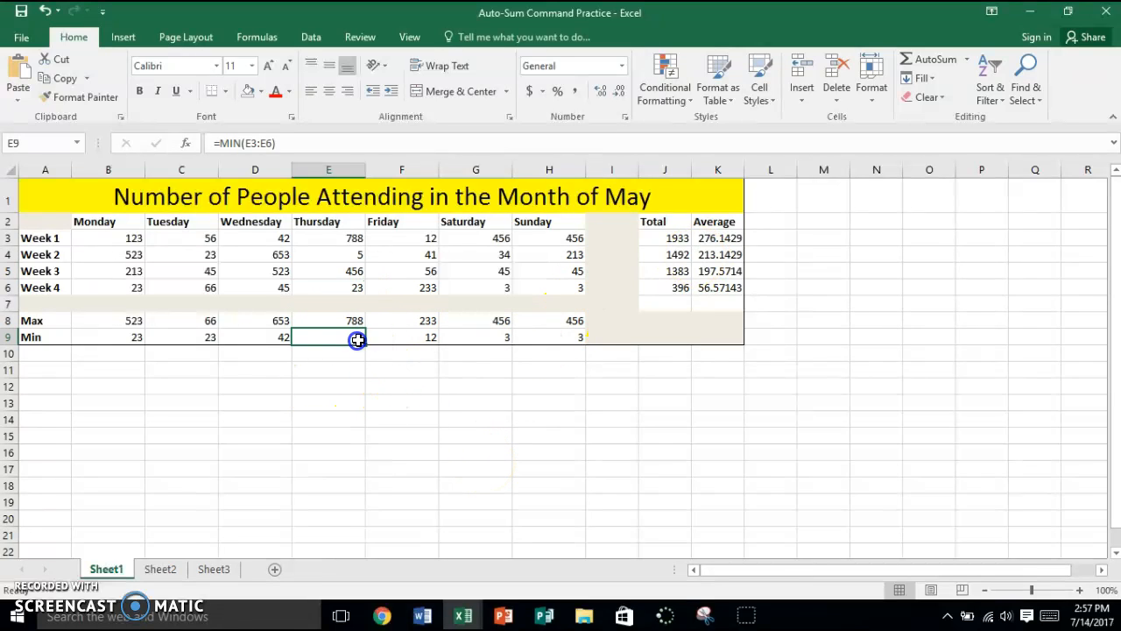
pyautogui.click(424, 339)
pyautogui.click(451, 340)
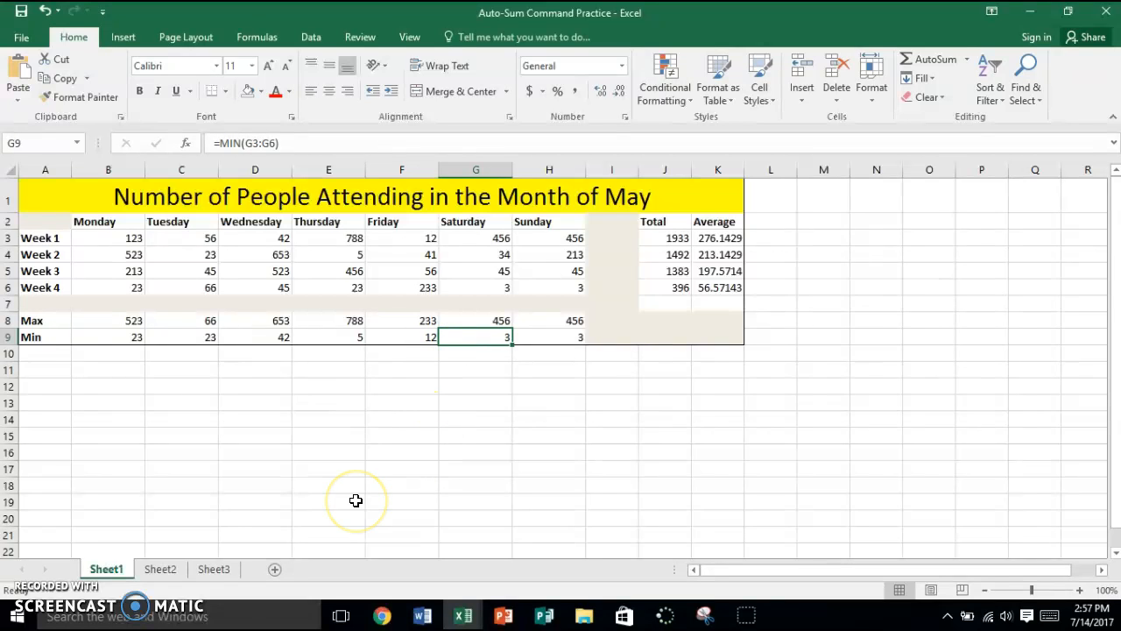